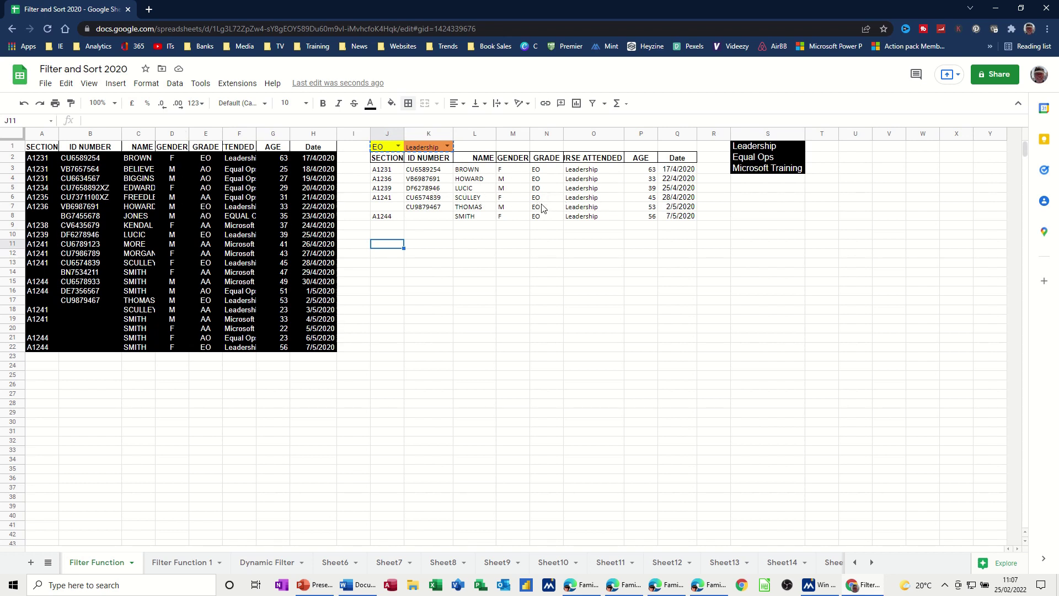
Test grade EO with Leadership, then grade AO with Equal Ops, in J1 and K1.
click(398, 147)
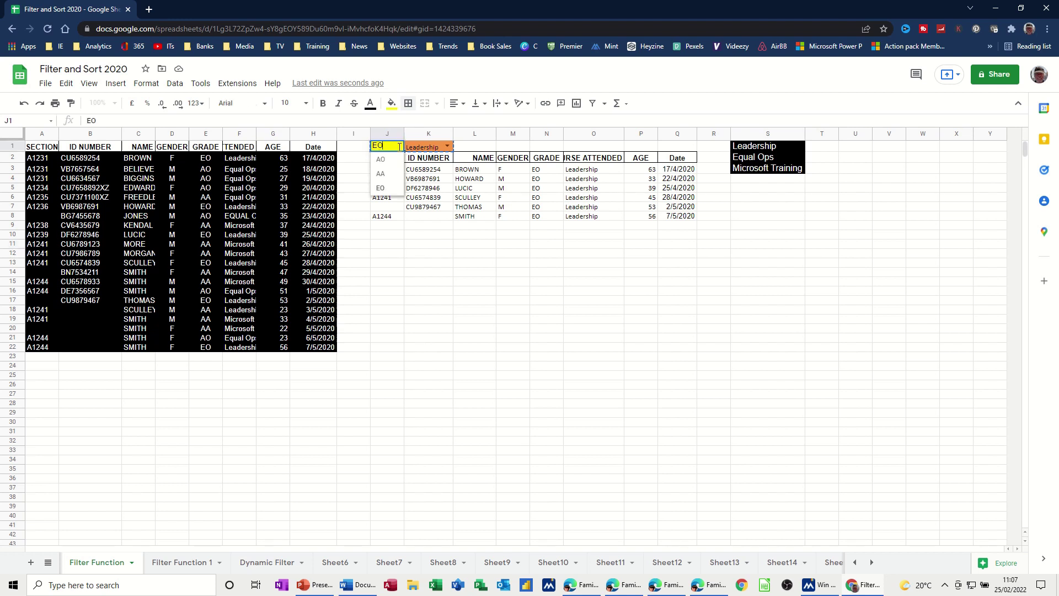
click(382, 189)
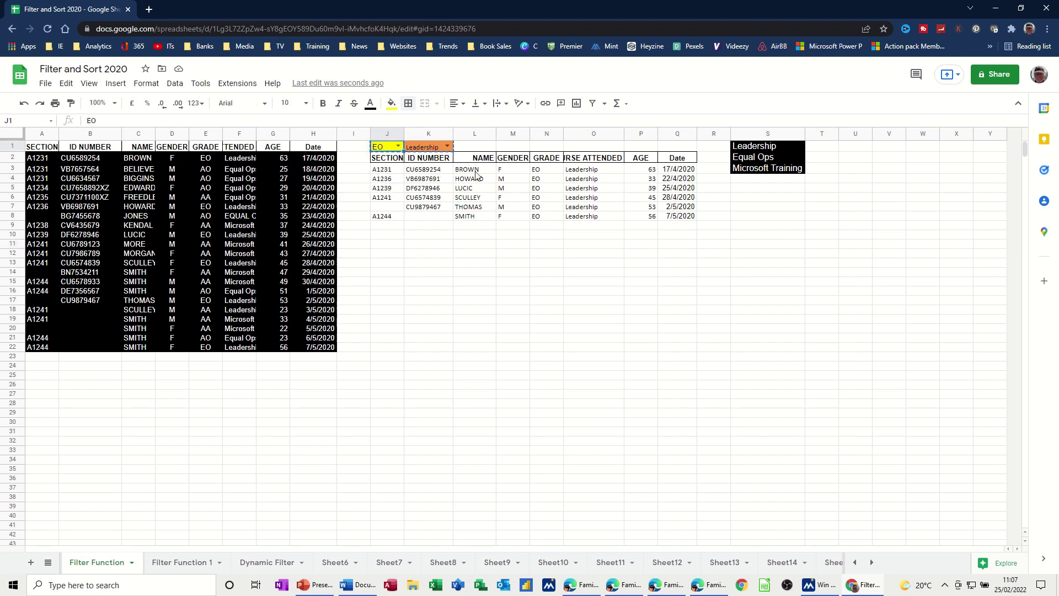
click(447, 146)
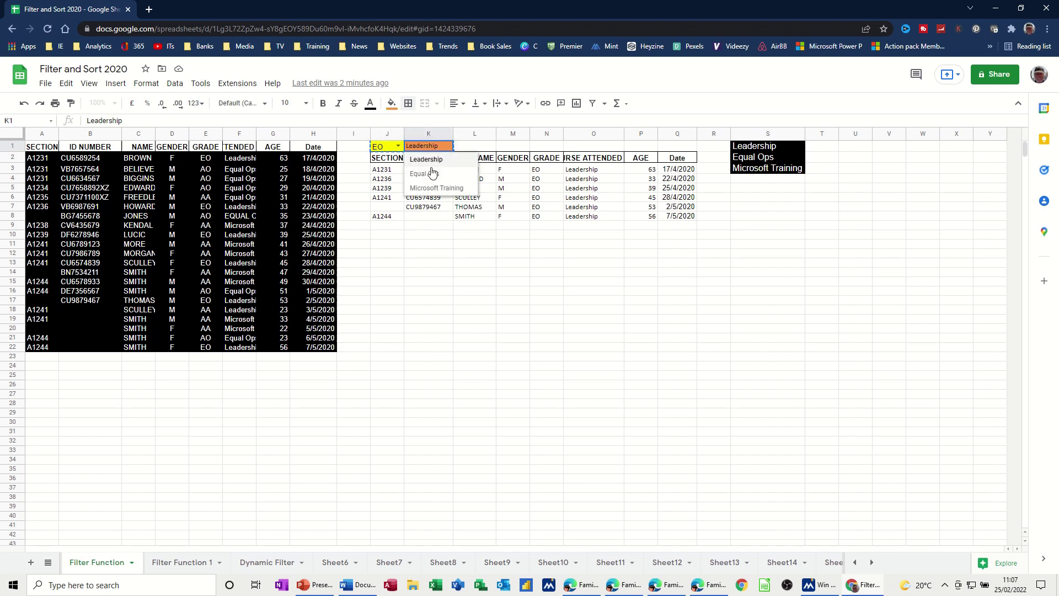
click(428, 160)
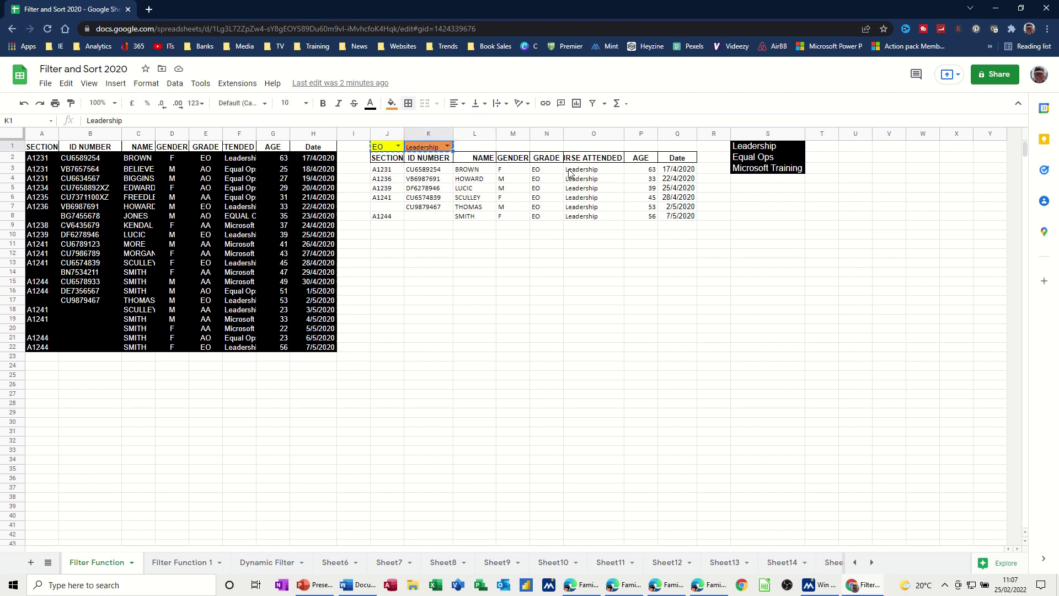
click(398, 147)
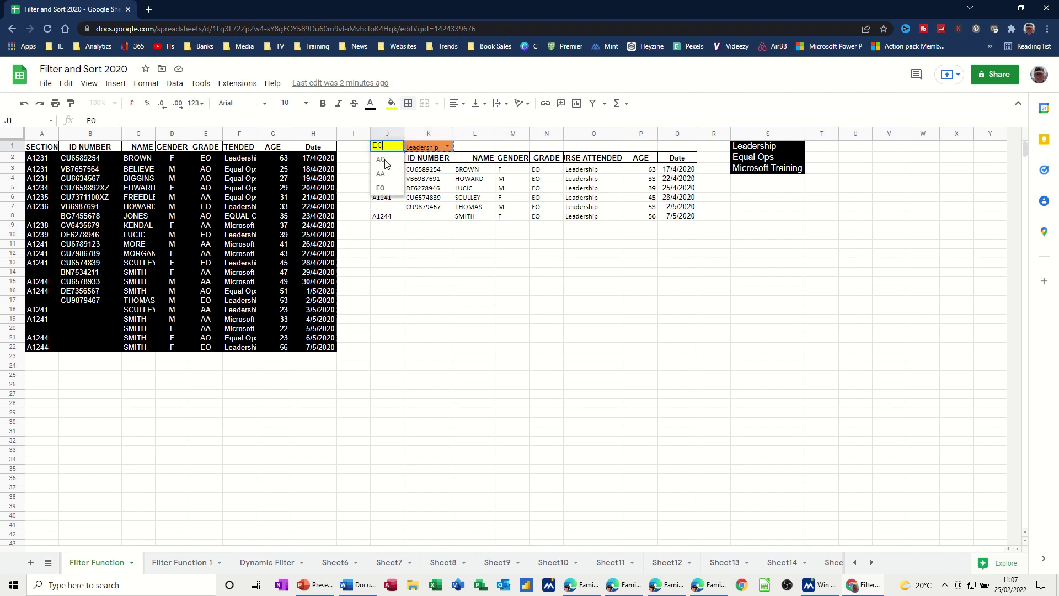
click(385, 164)
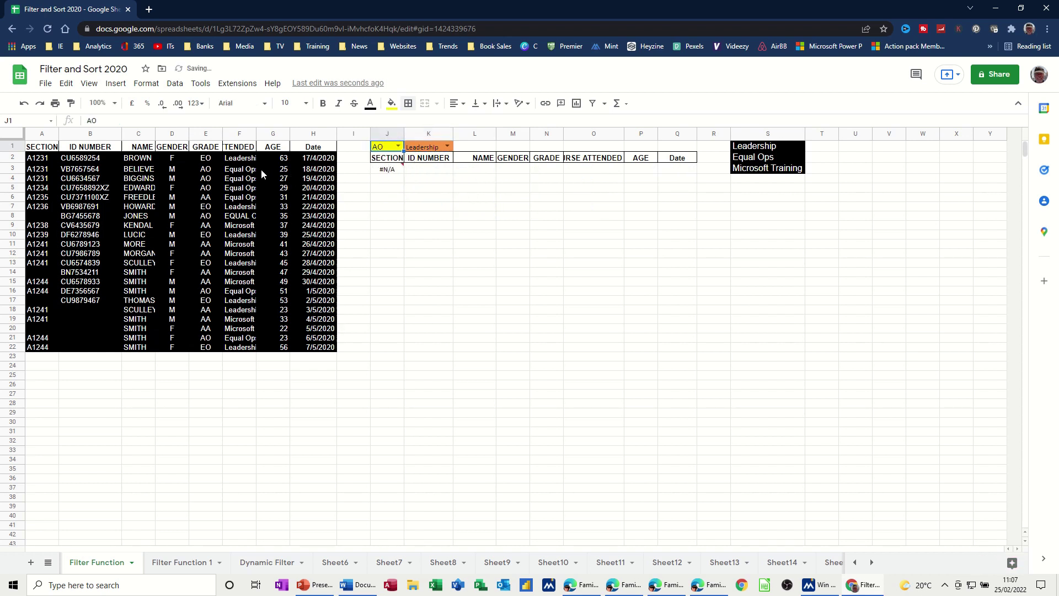
click(447, 147)
click(430, 175)
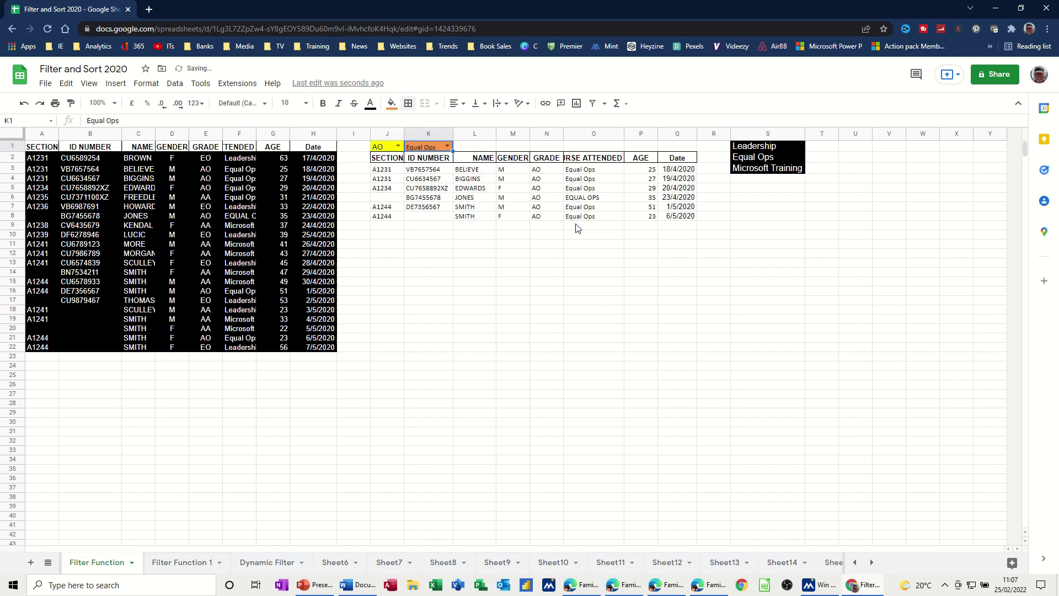
Set K1 to Microsoft Training and J1 to grade AA.
click(448, 147)
click(436, 188)
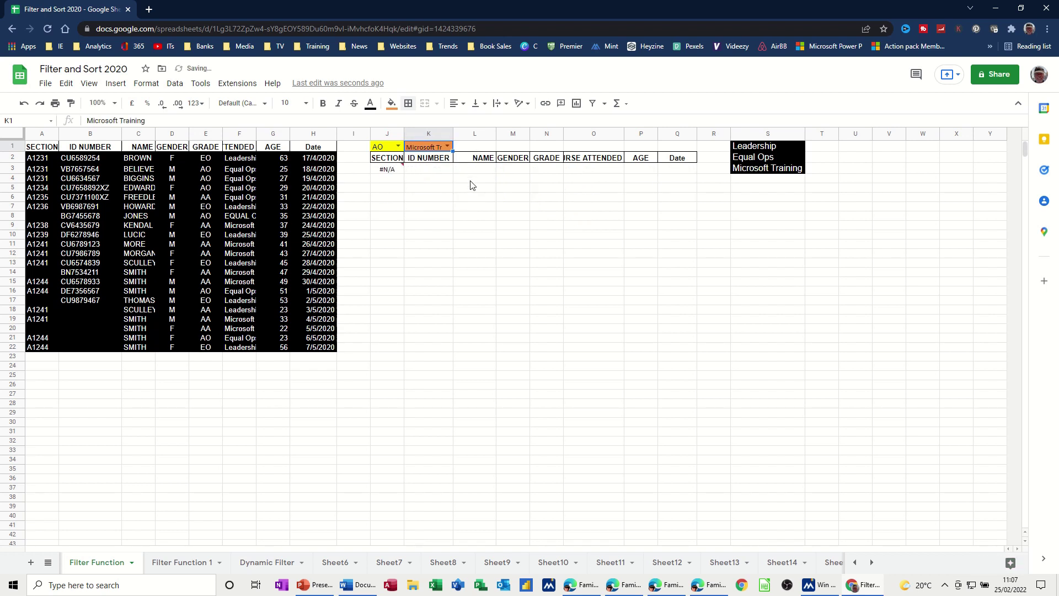
click(398, 147)
click(380, 177)
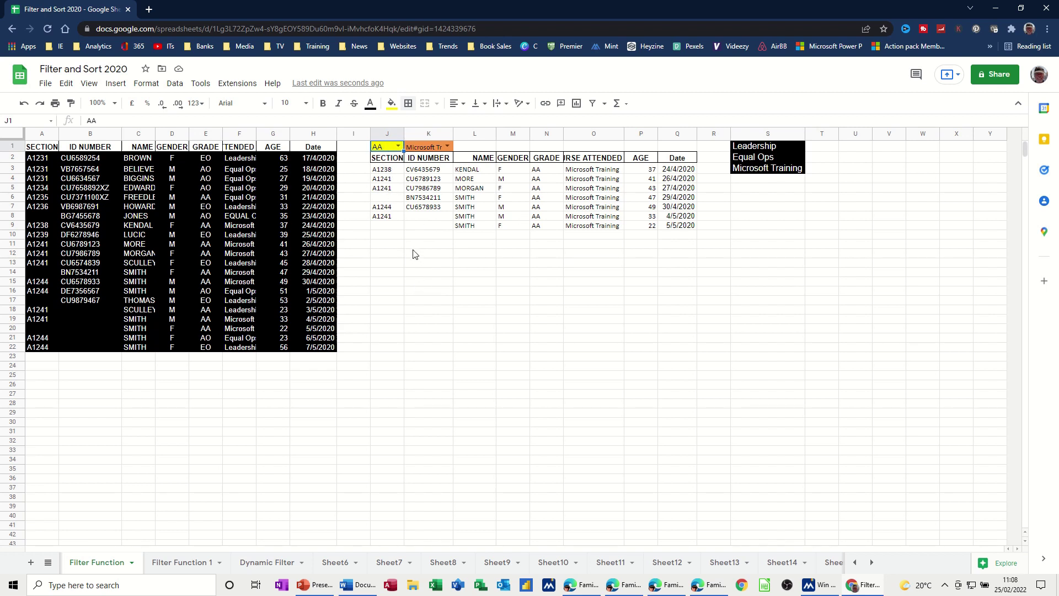
Fill cell J13 orange and cell K13 yellow.
click(386, 264)
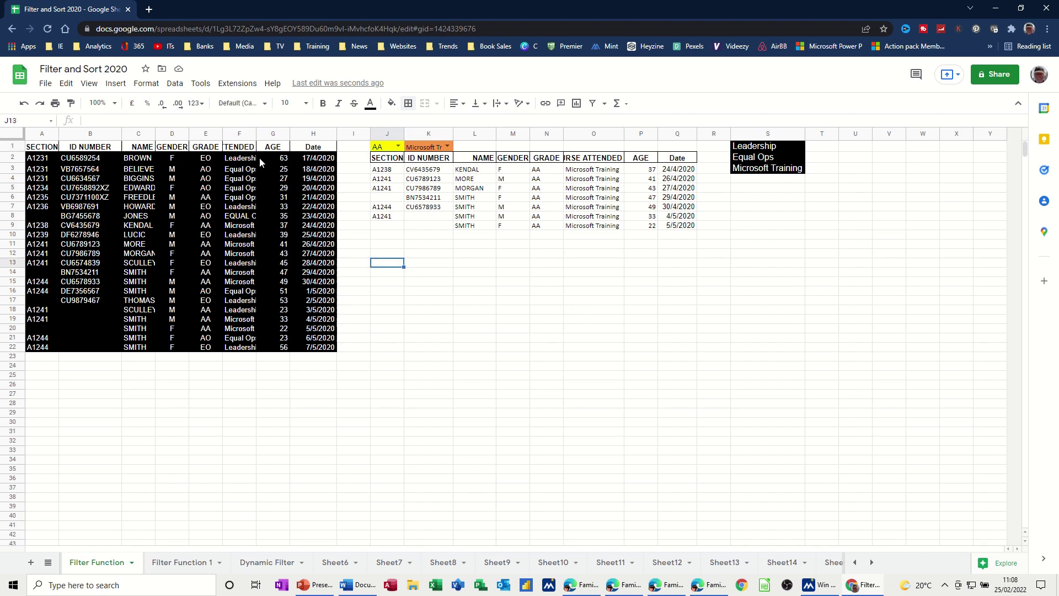
click(392, 103)
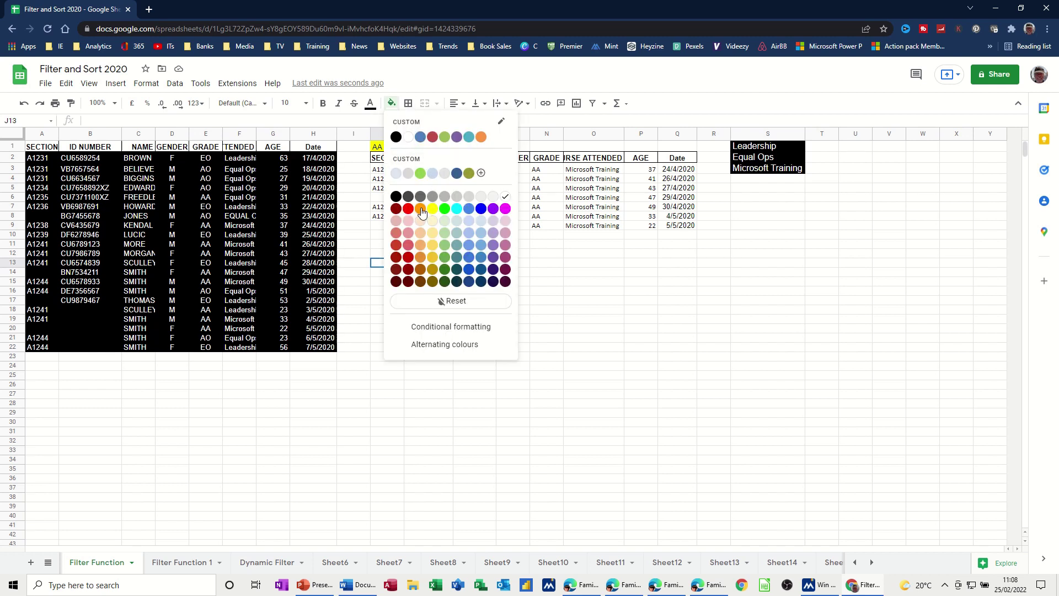
click(421, 208)
click(420, 267)
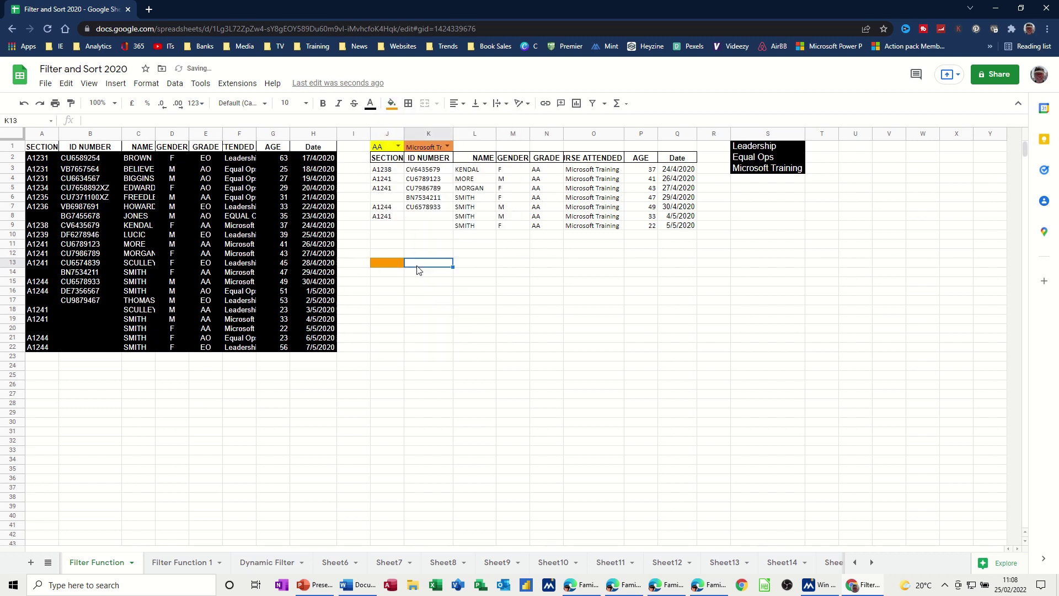
click(392, 104)
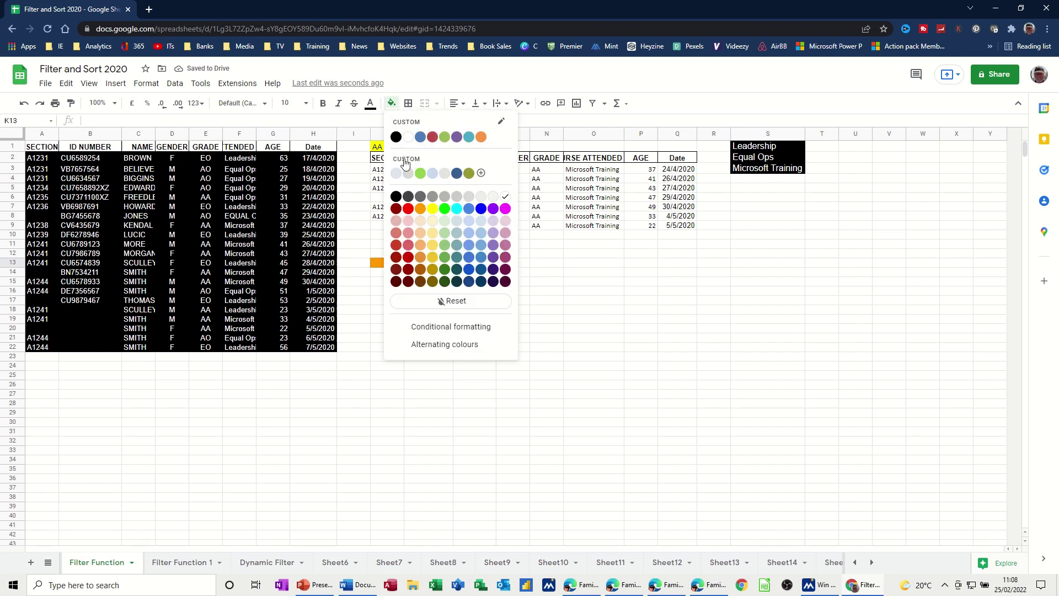
click(433, 209)
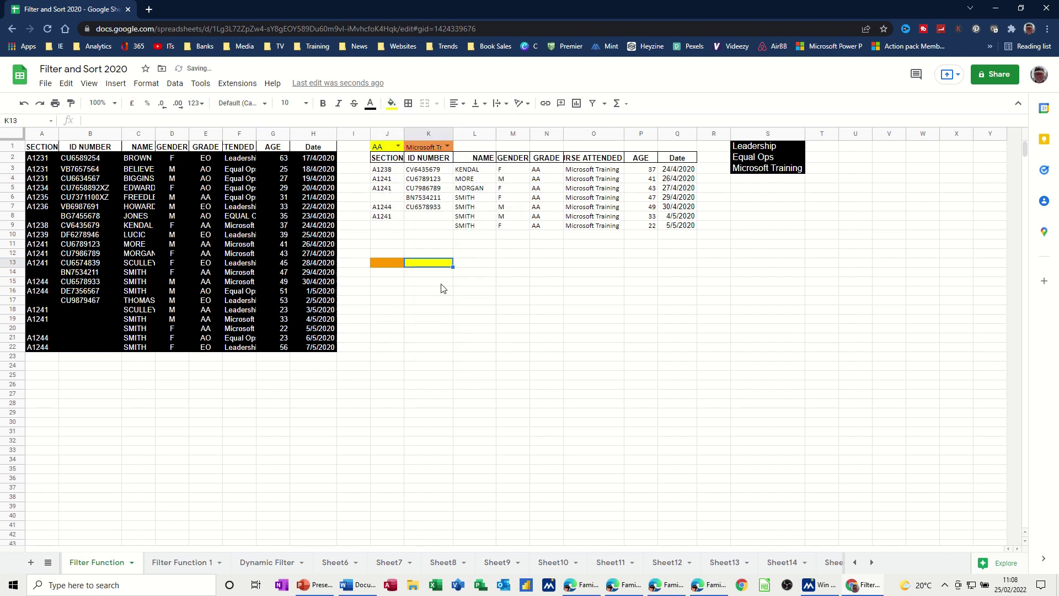
Review the grade choices in J1 and reselect J13.
click(383, 263)
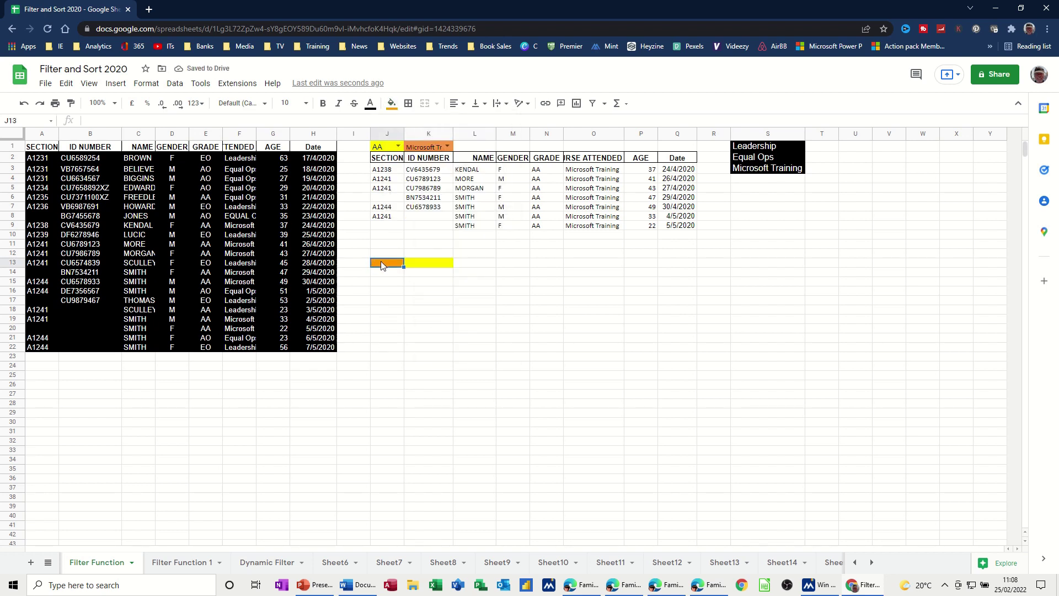
click(397, 146)
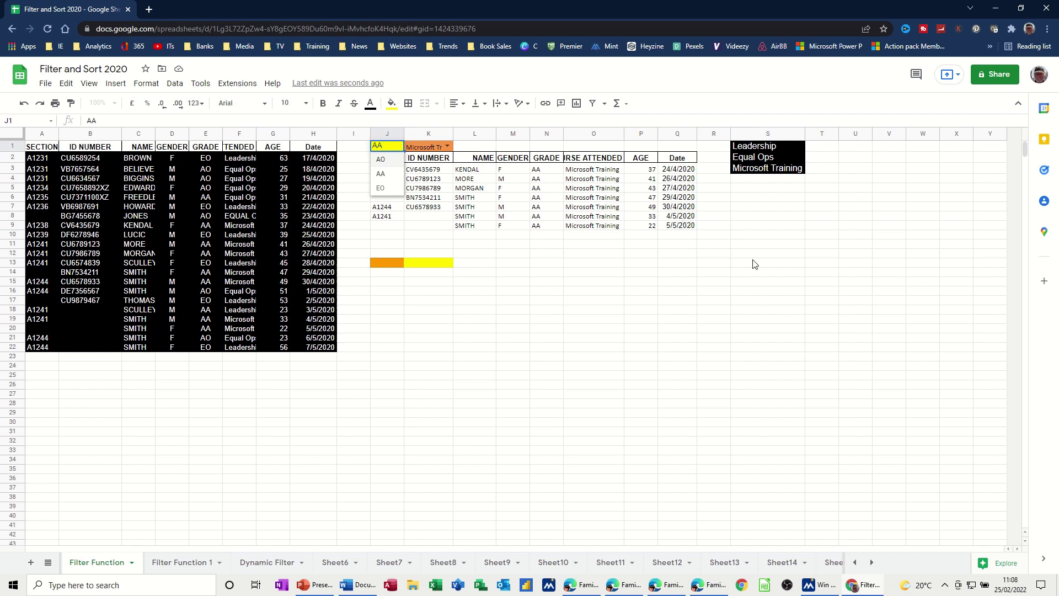
click(389, 268)
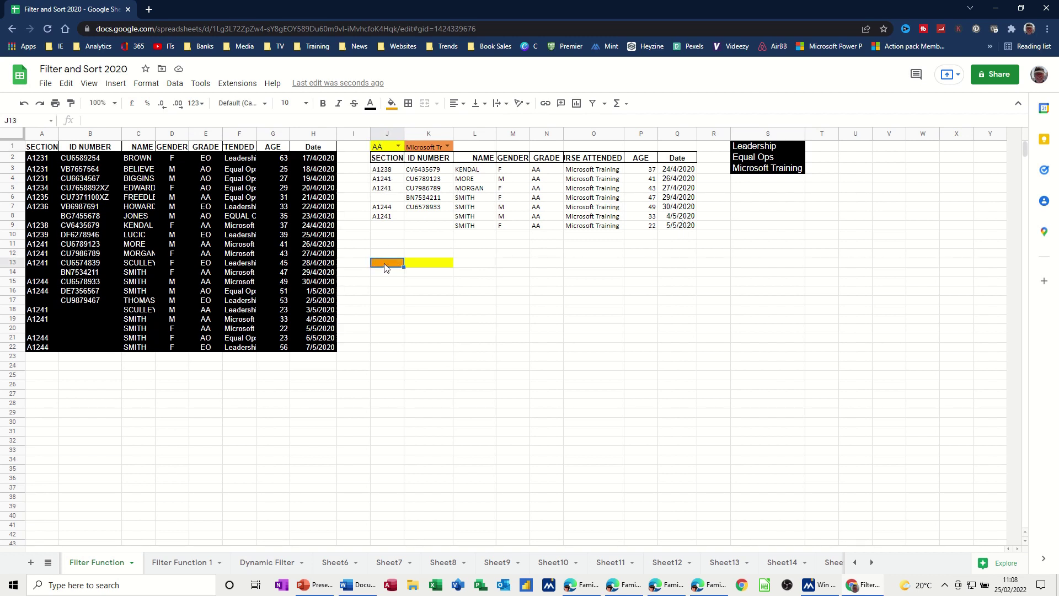
Add a list-of-items validation AO,EO,AA to J13 and check its dropdown.
click(175, 84)
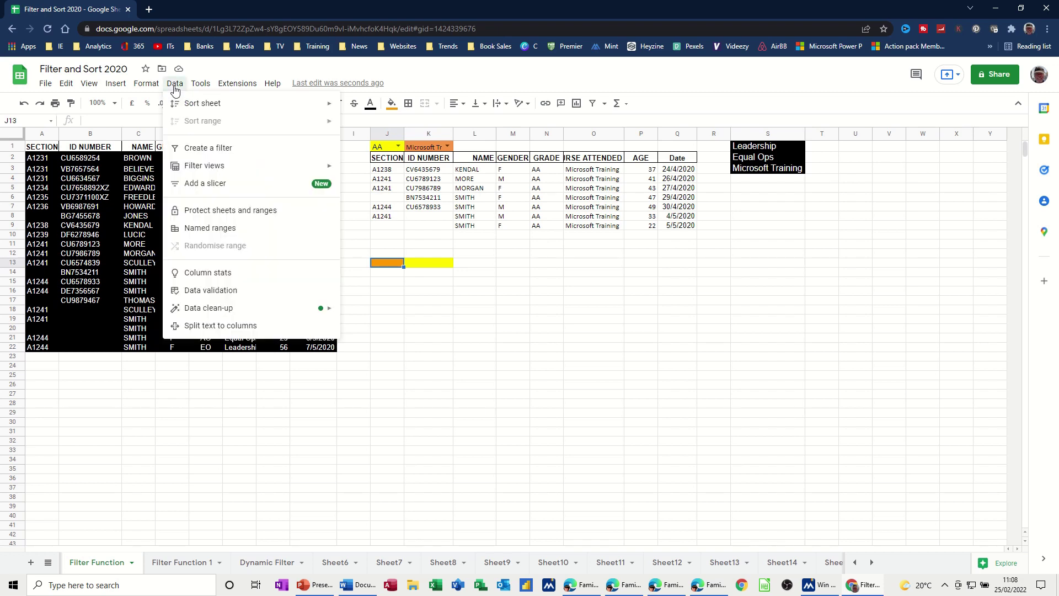
click(193, 290)
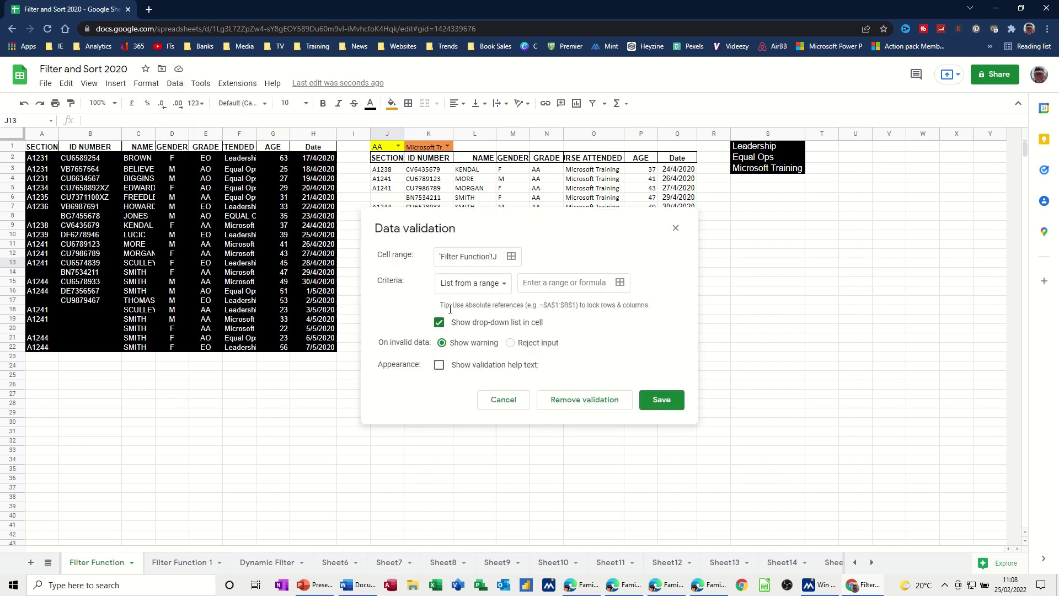
drag(539, 220, 640, 268)
click(571, 332)
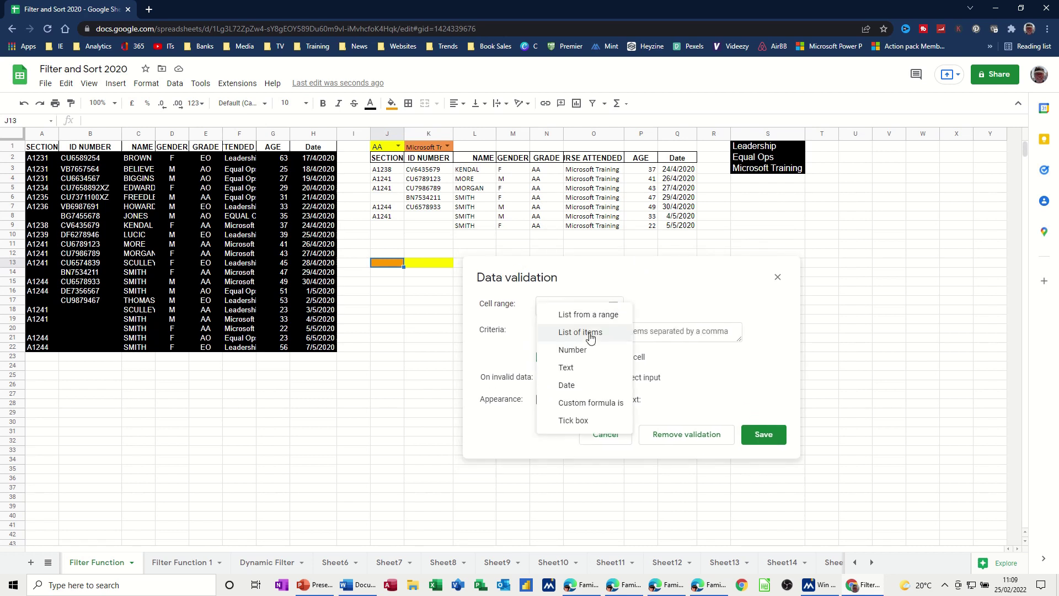
click(588, 336)
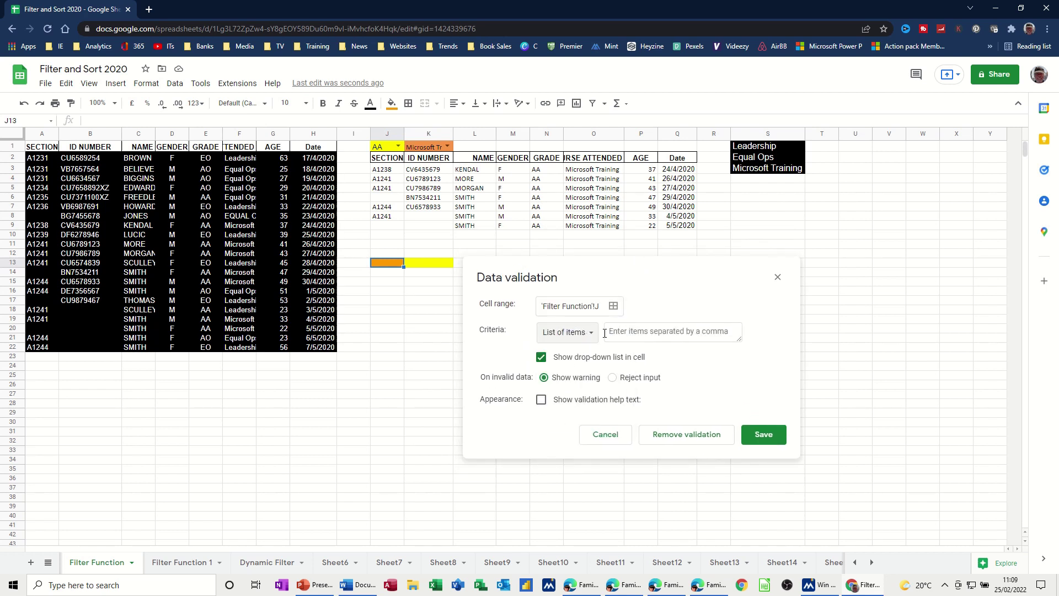
click(622, 331)
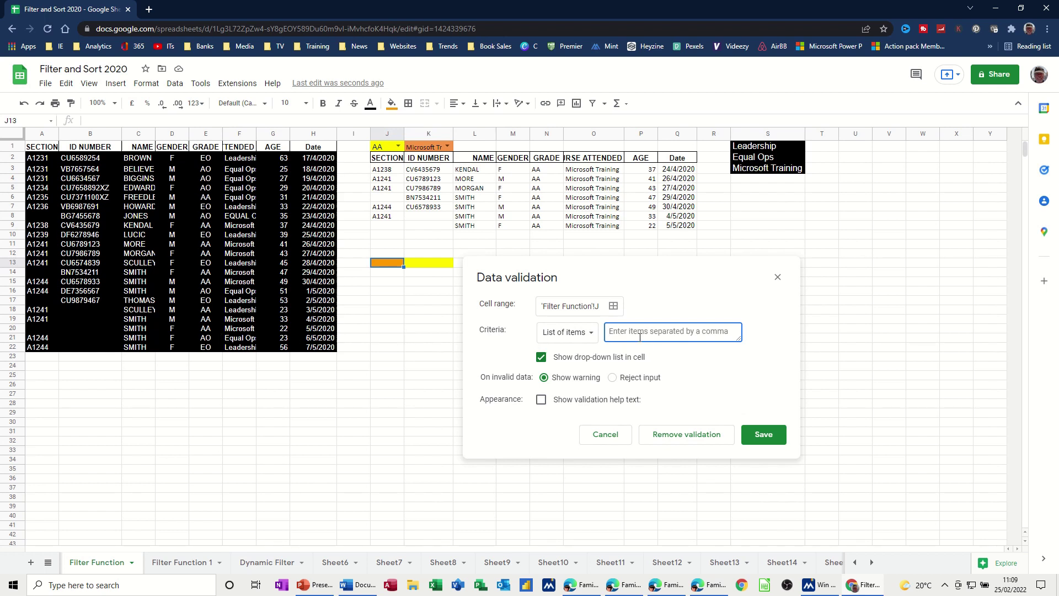
text(AO,EO,AA)
click(763, 433)
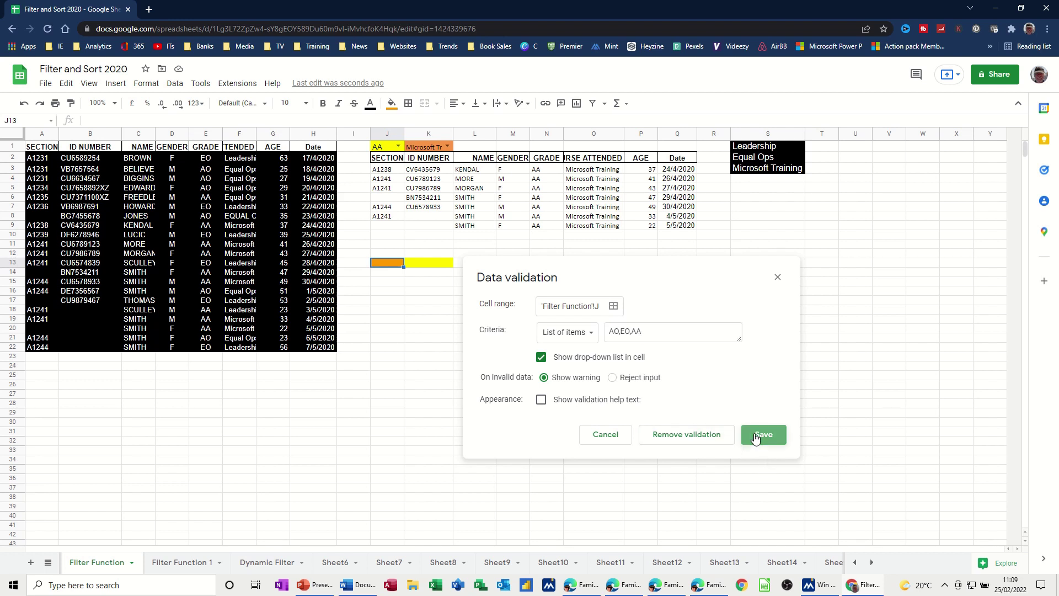
click(398, 263)
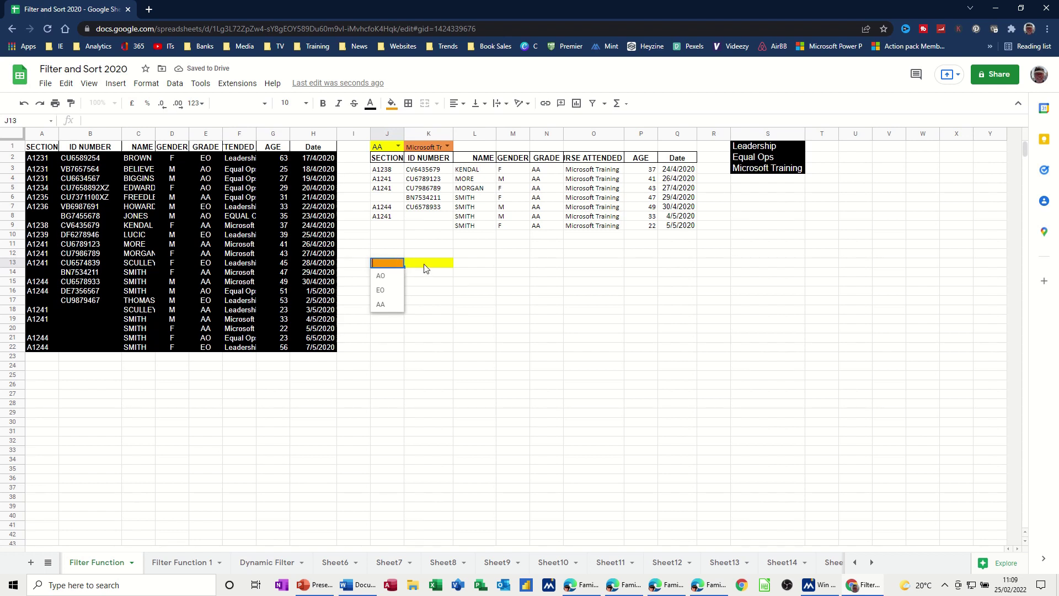
click(425, 264)
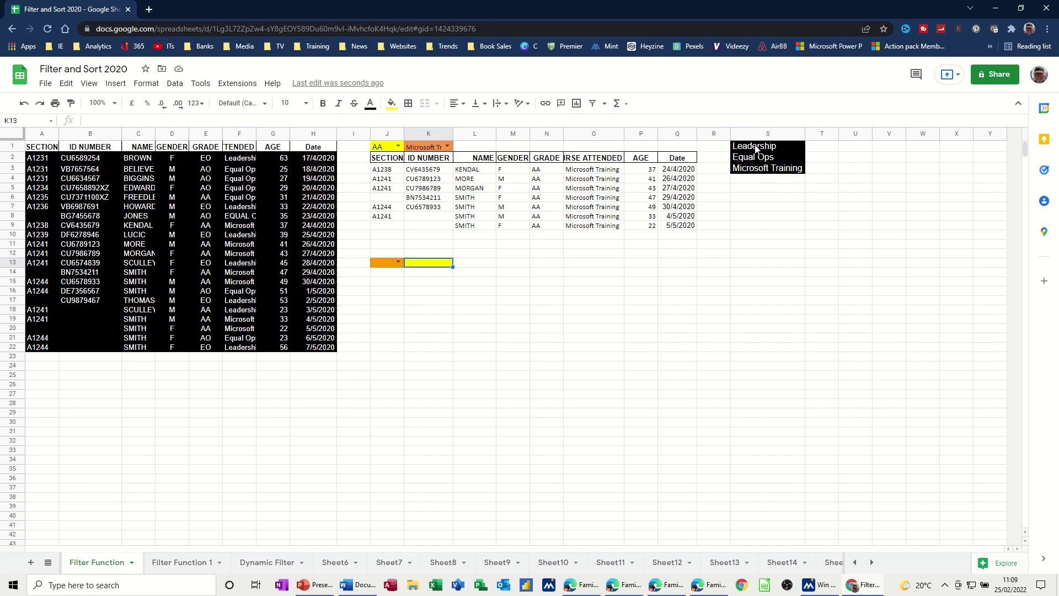
drag(756, 148, 758, 174)
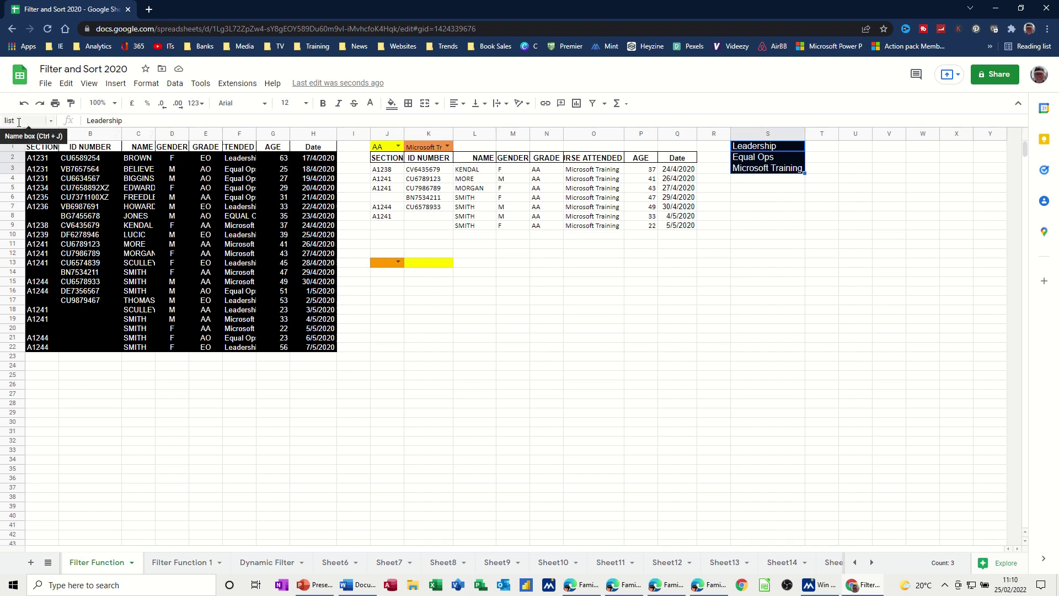
click(753, 198)
drag(763, 150, 763, 169)
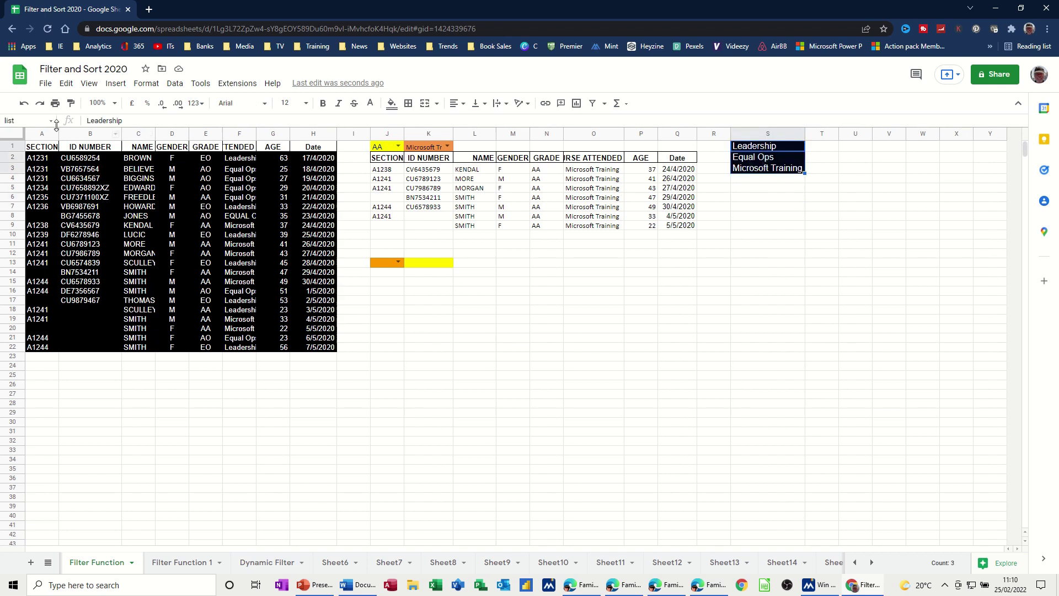
click(20, 119)
click(429, 263)
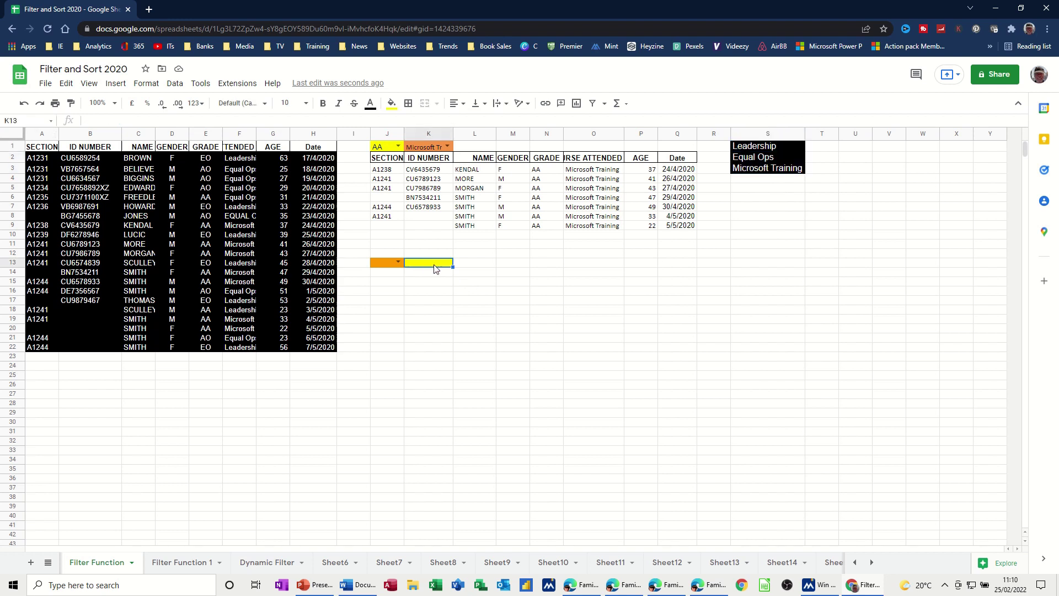
Give K13 a validation list from the range =list and check its course options.
click(175, 83)
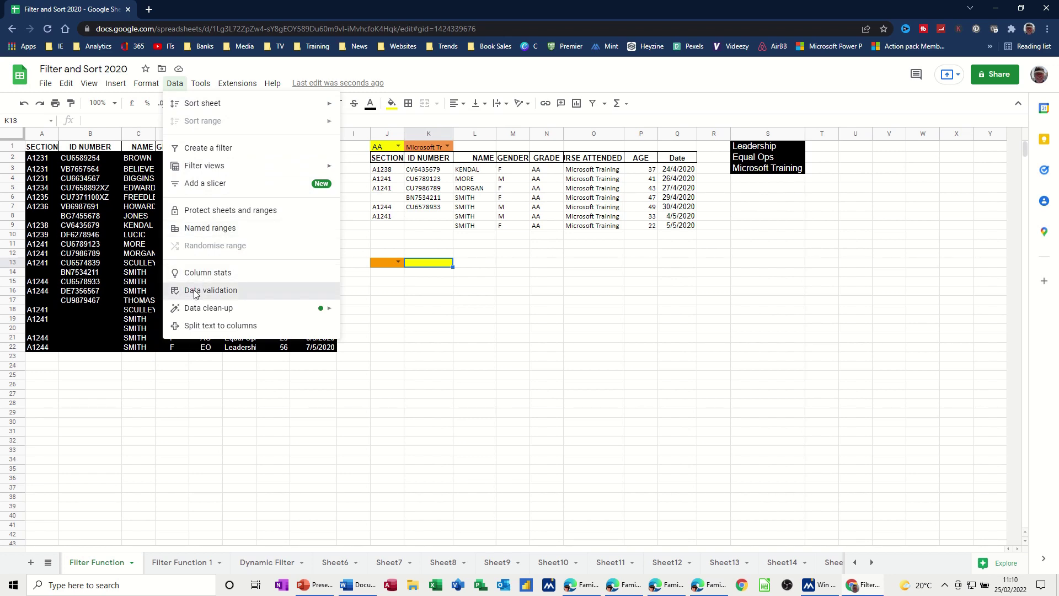
click(227, 291)
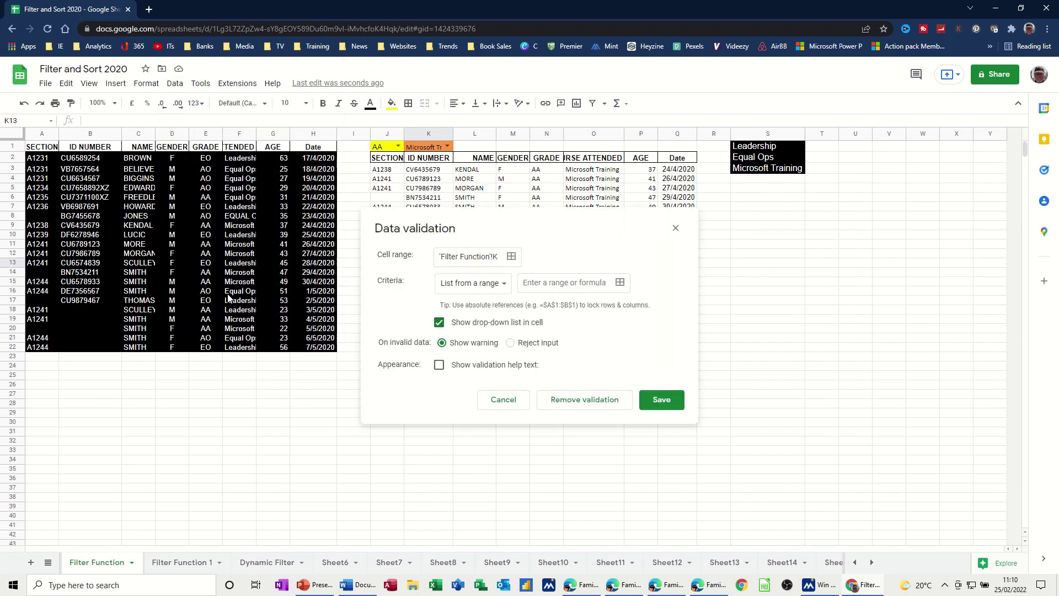
click(533, 286)
text(=list)
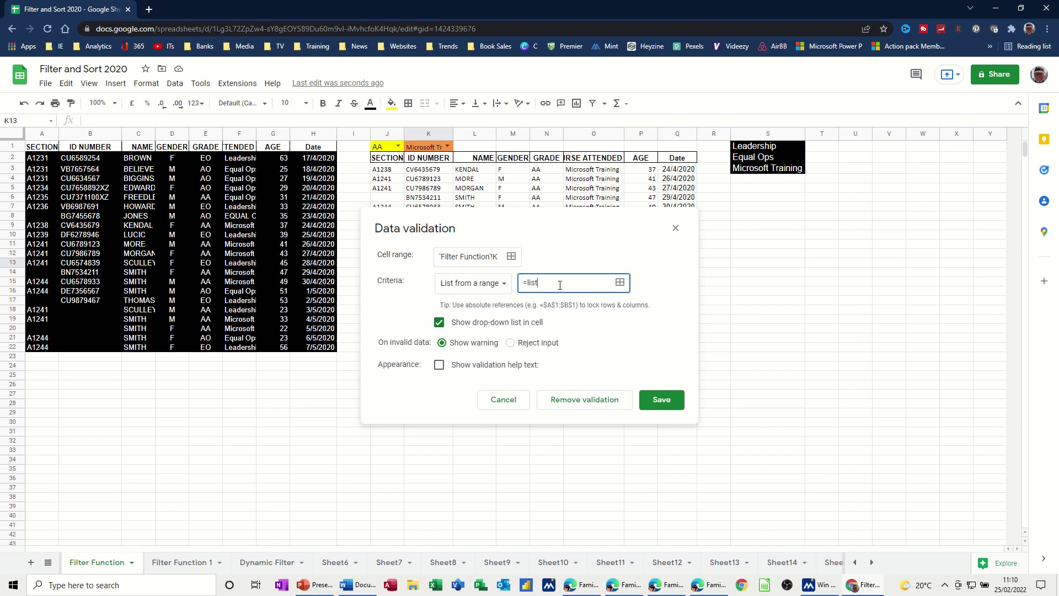
click(661, 406)
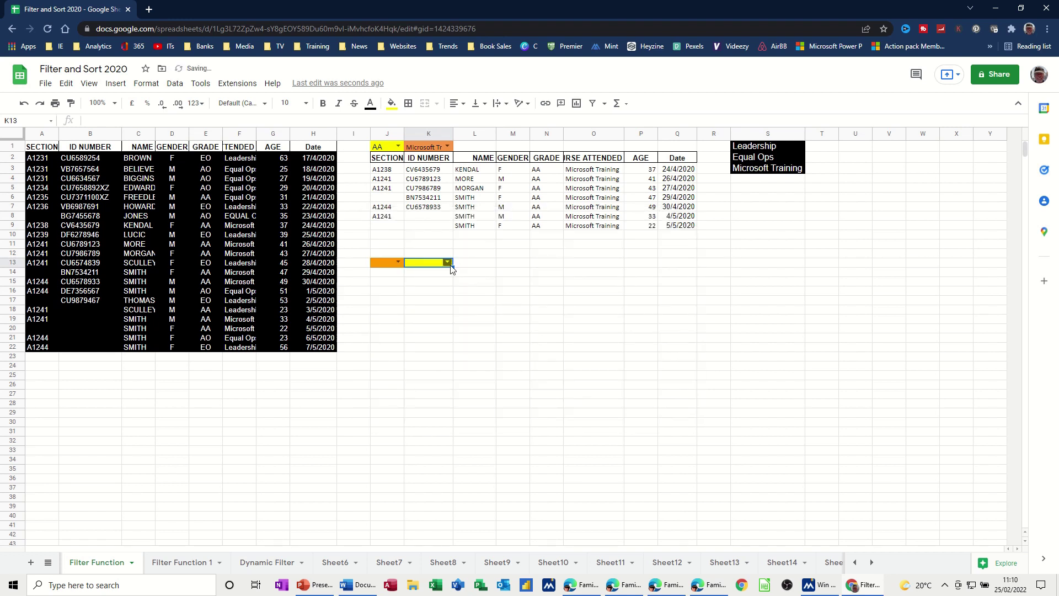
click(448, 264)
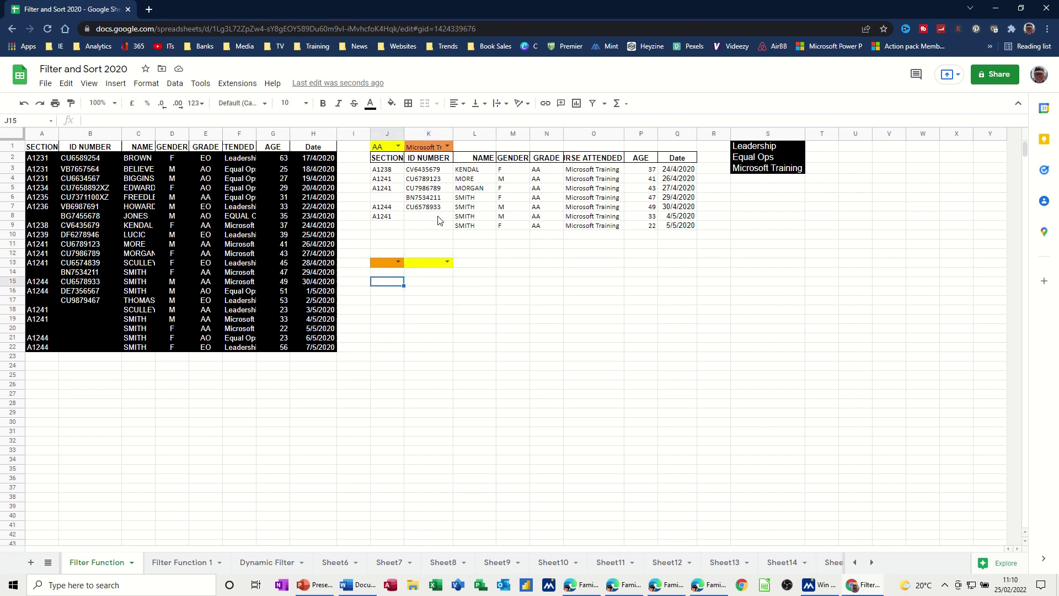
click(385, 282)
Copy the J2:Q2 results header into row 15 at J15.
drag(387, 162, 668, 160)
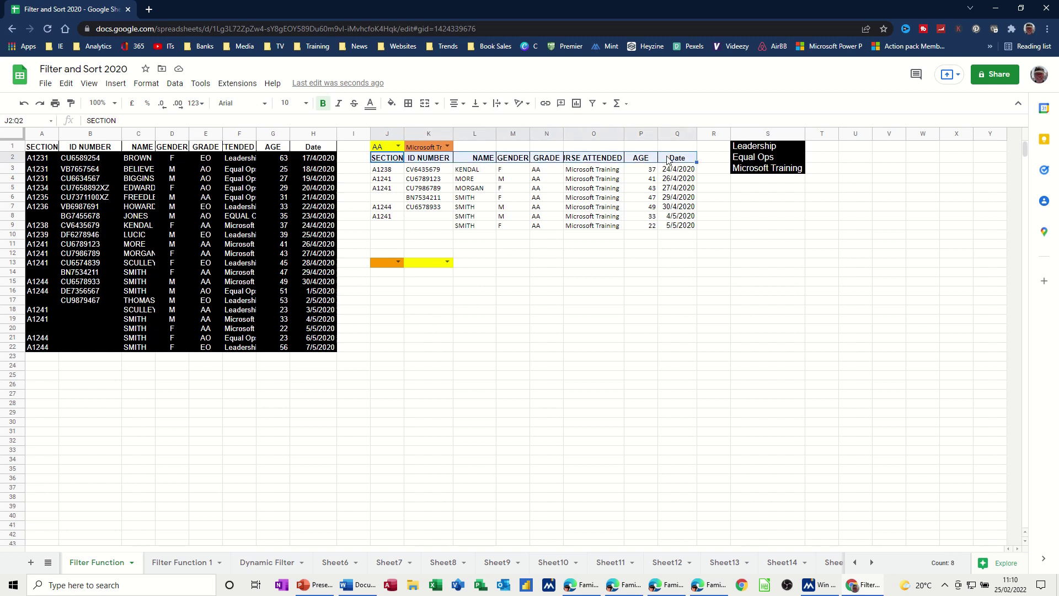
click(397, 283)
key(ctrl+v)
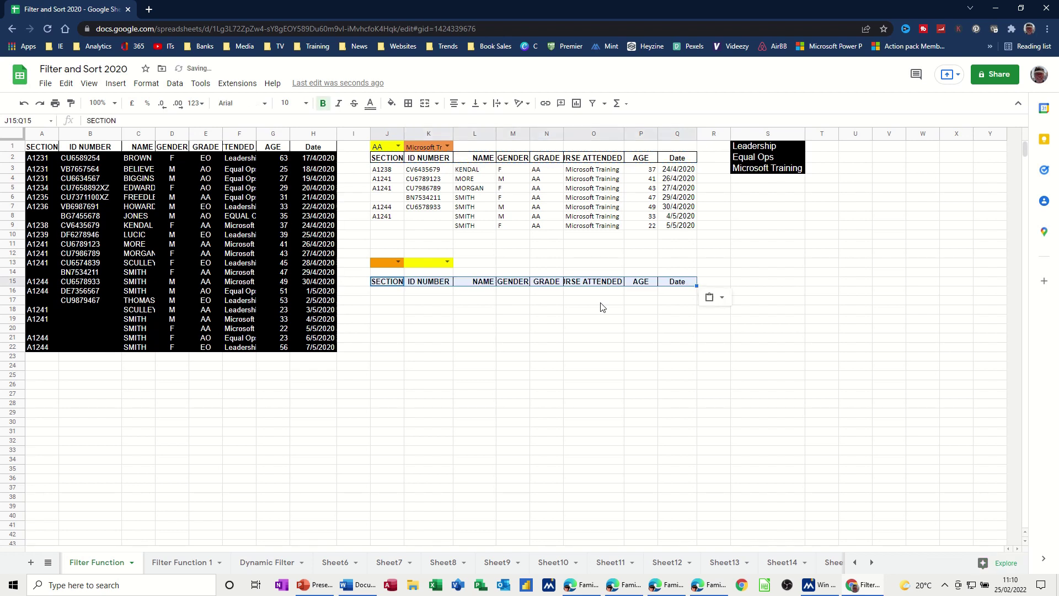
Enter =filter(A1:H22,E1:E22=J13) in J16.
click(388, 293)
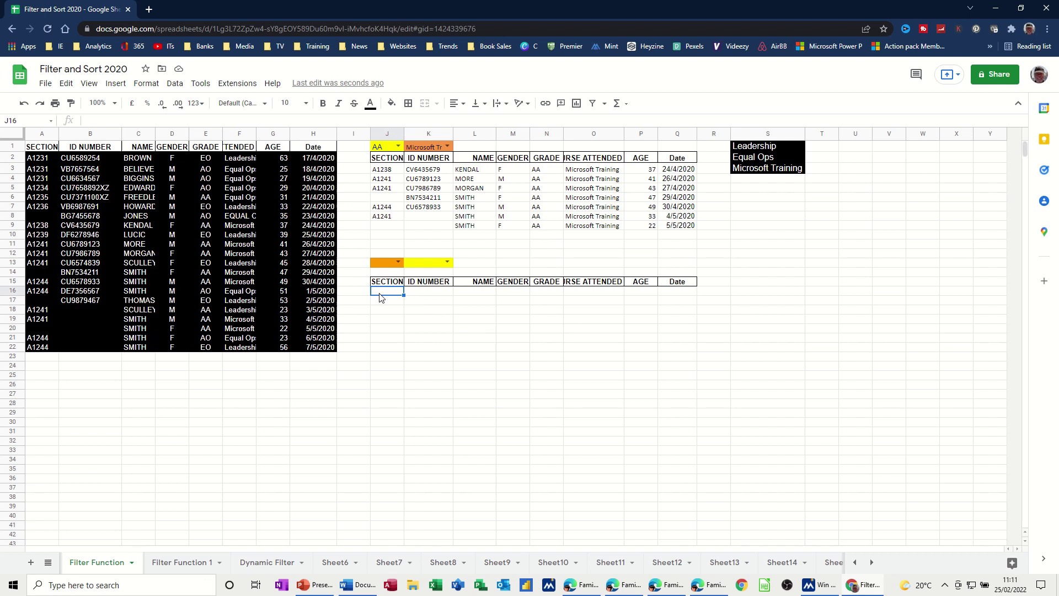
text(=filt)
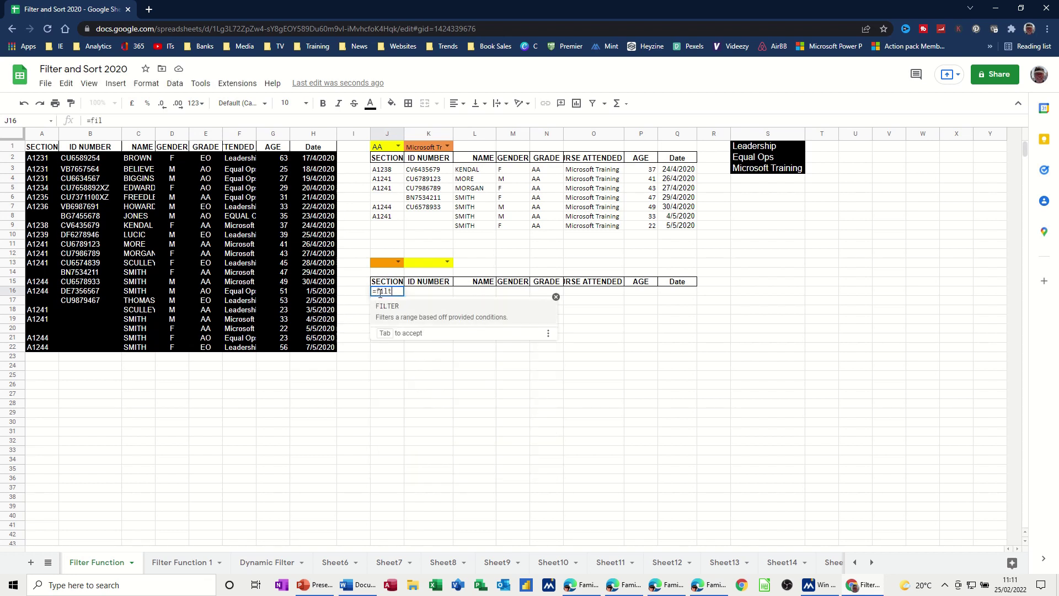
text(er()
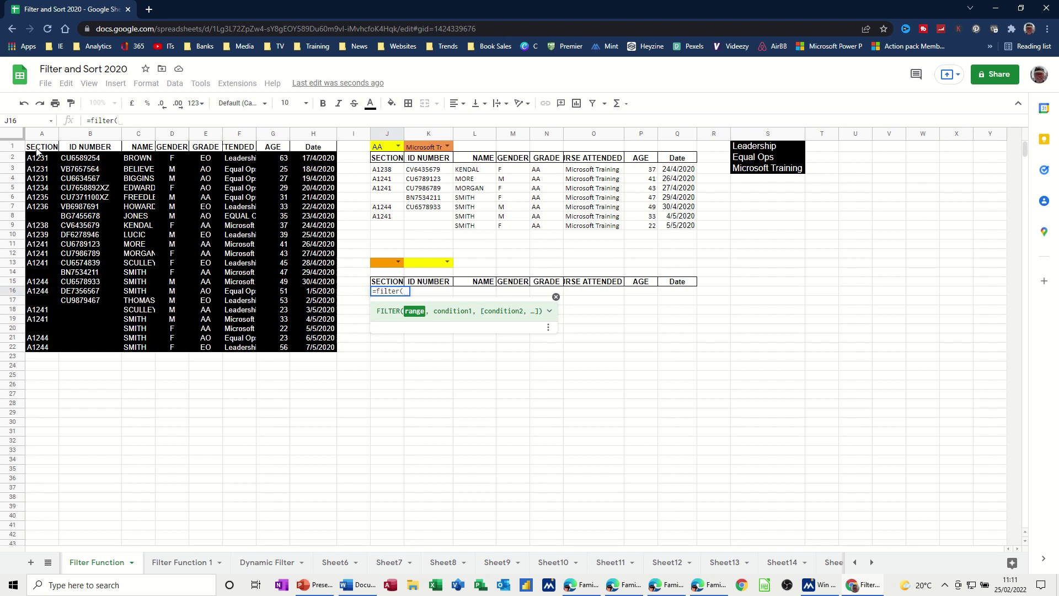
drag(38, 150, 320, 350)
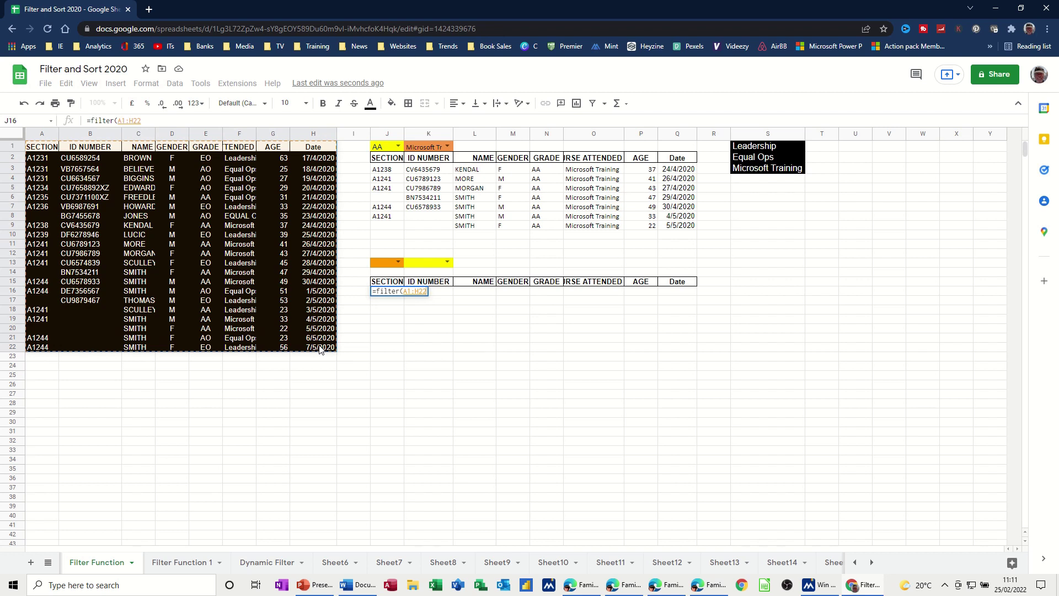
text(,)
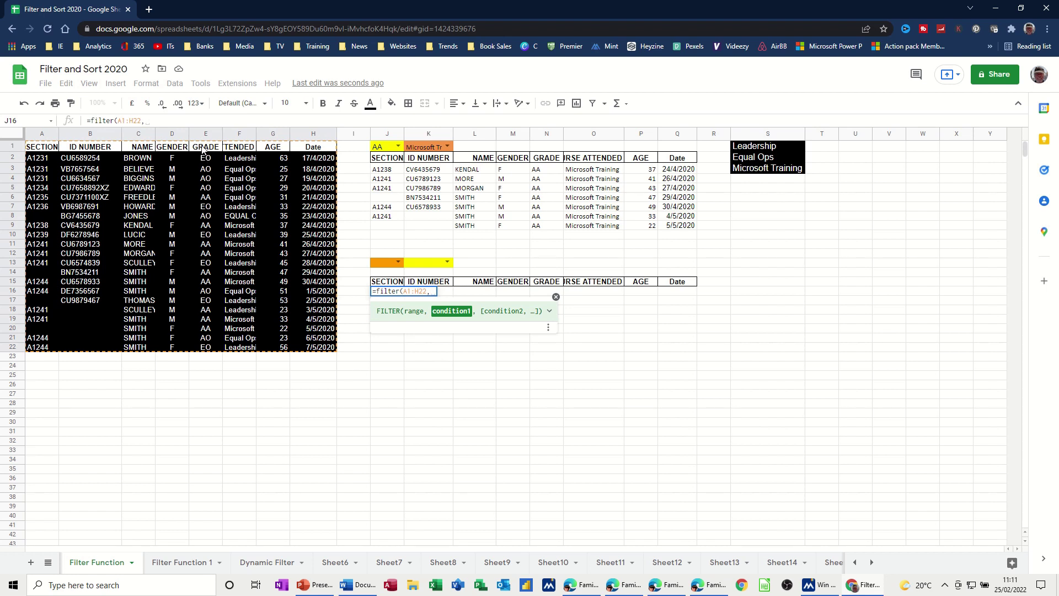
drag(202, 148, 210, 348)
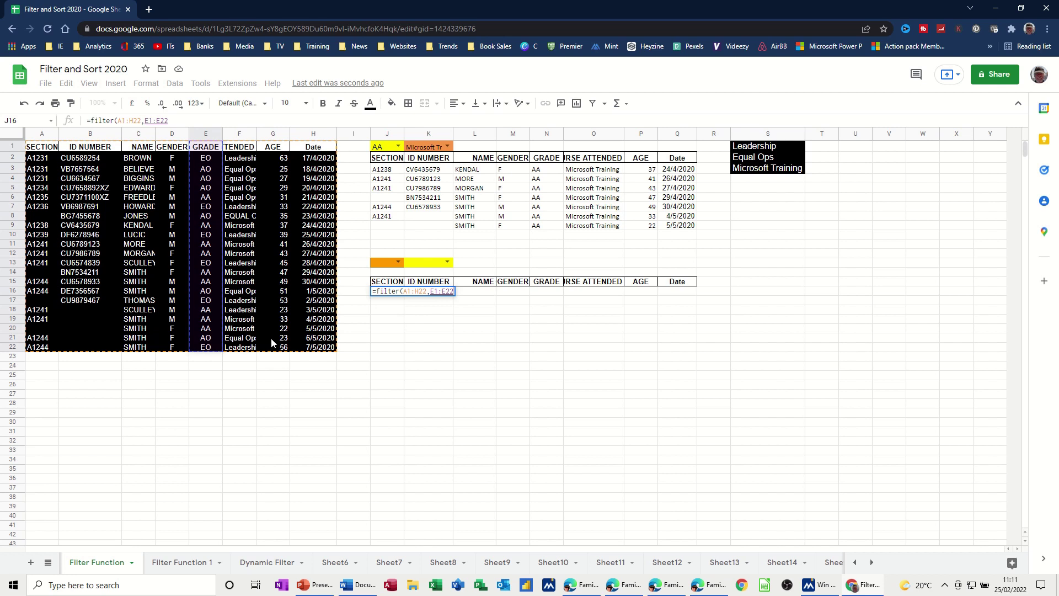
text(=)
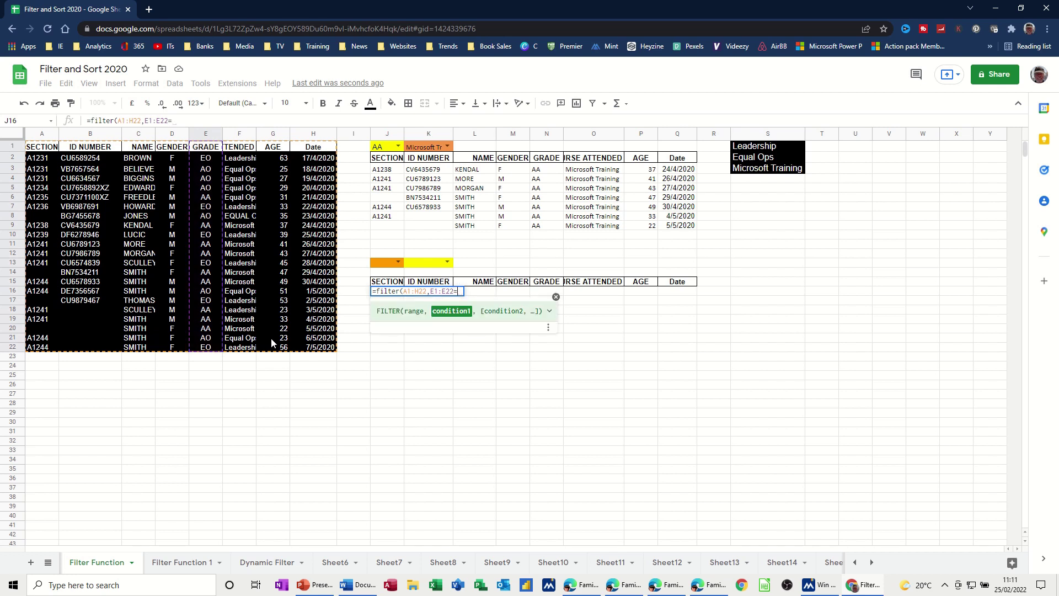
click(381, 265)
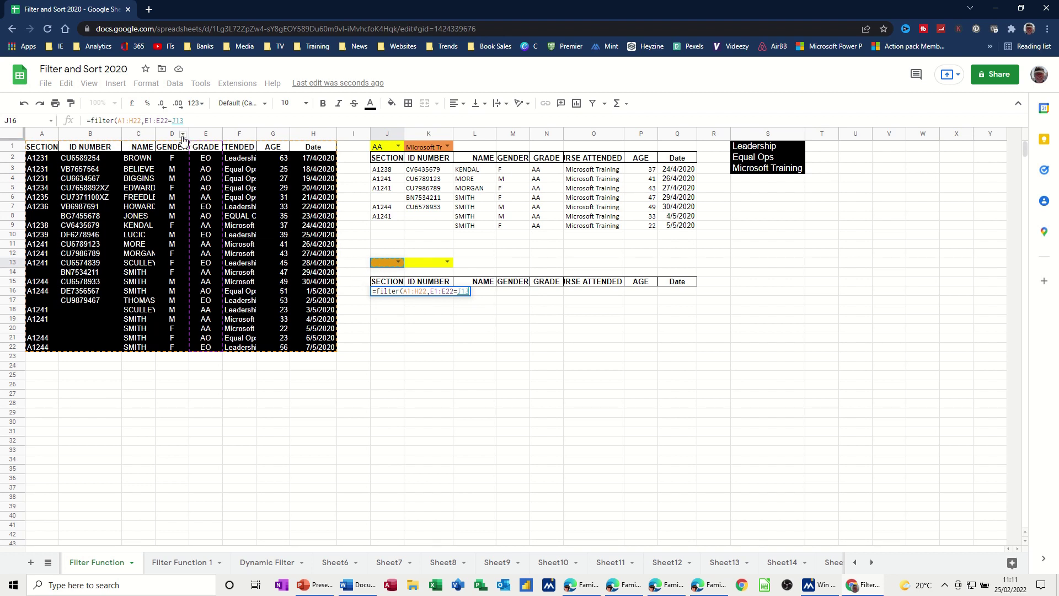
key(Return)
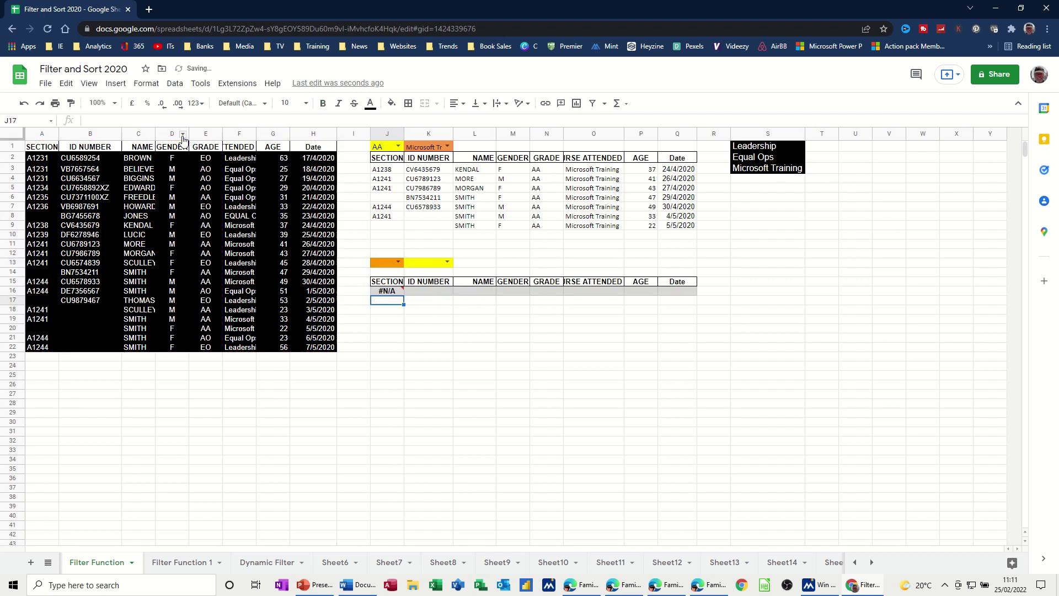
Cycle J13 through grades AO, EO and AA to test the filter.
click(397, 261)
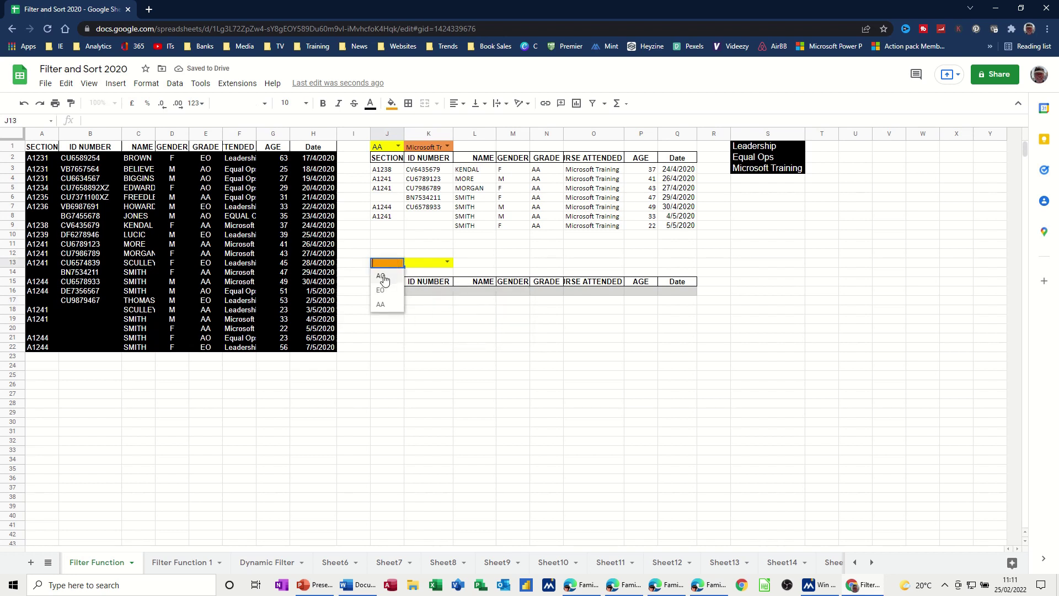
click(385, 277)
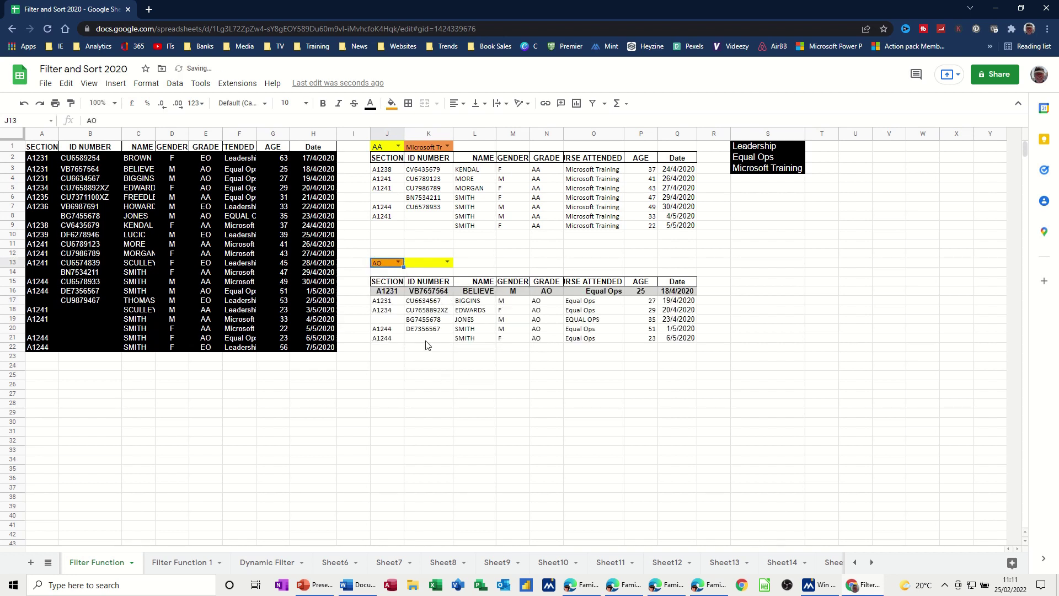
click(399, 263)
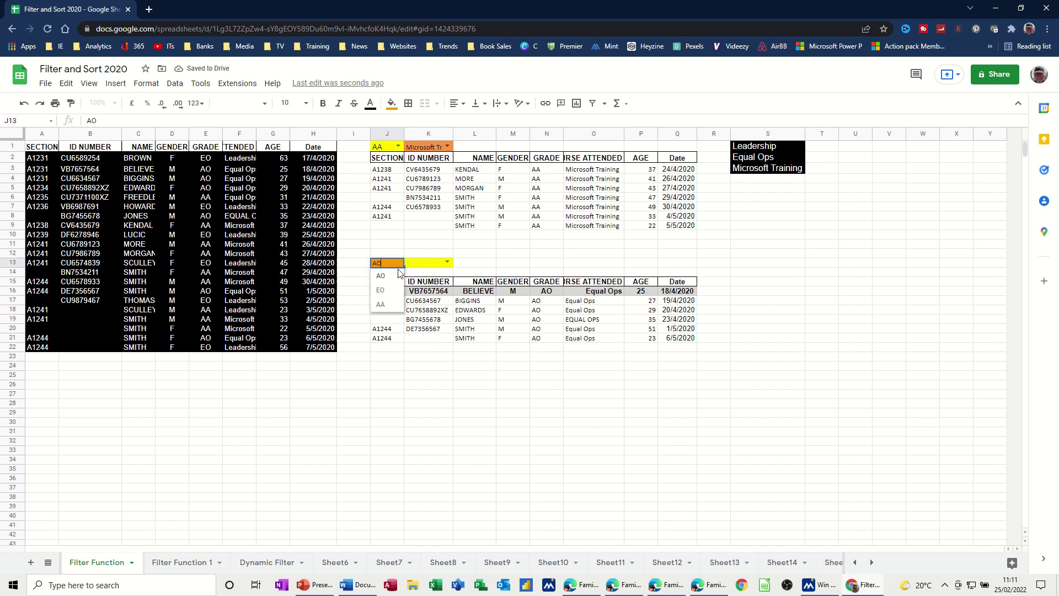
click(384, 292)
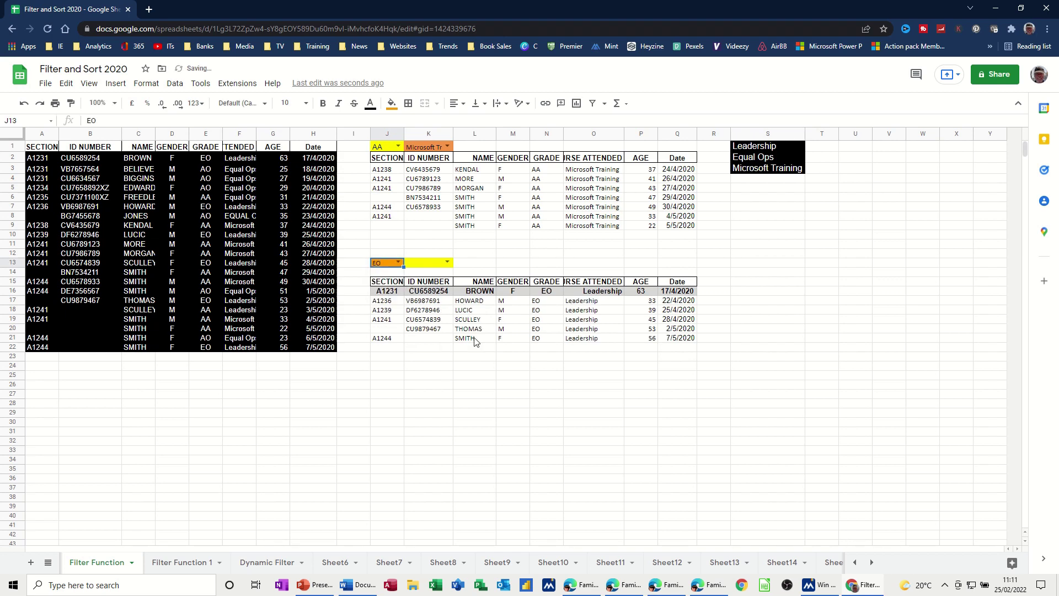
click(399, 262)
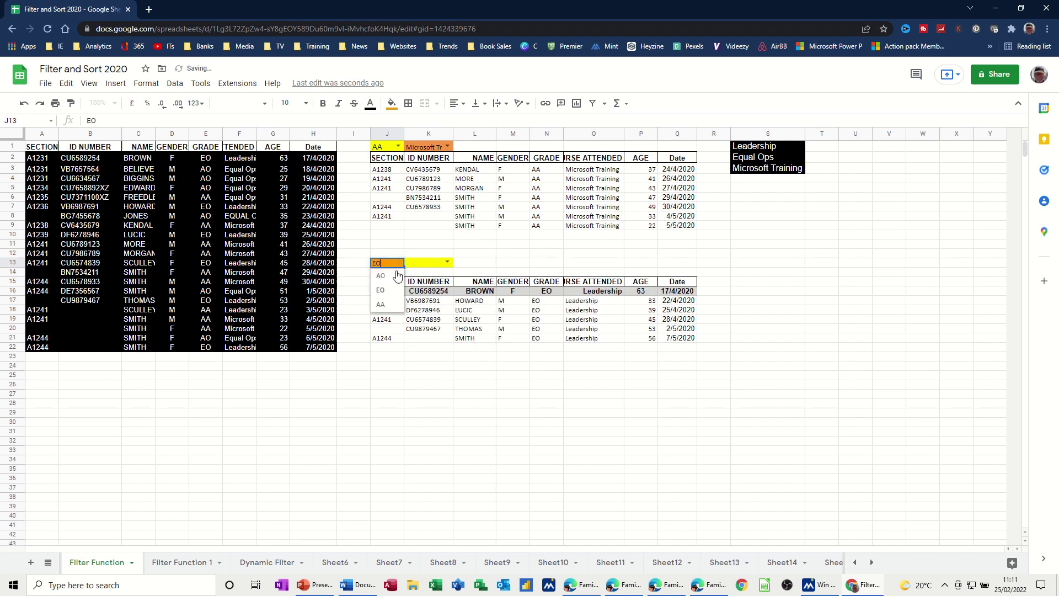
click(385, 306)
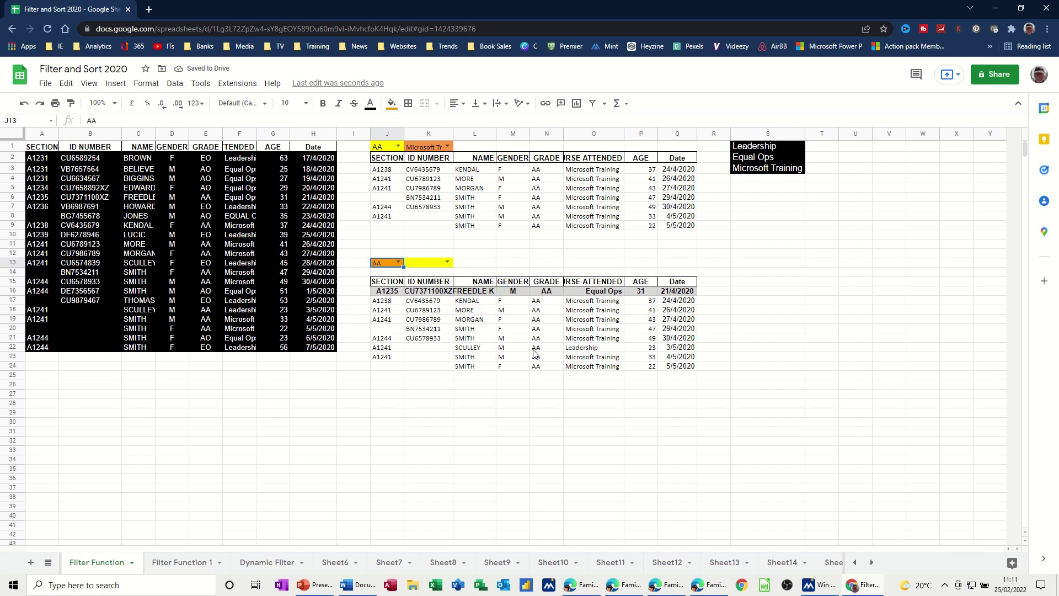
Set the K13 course to Leadership.
click(398, 263)
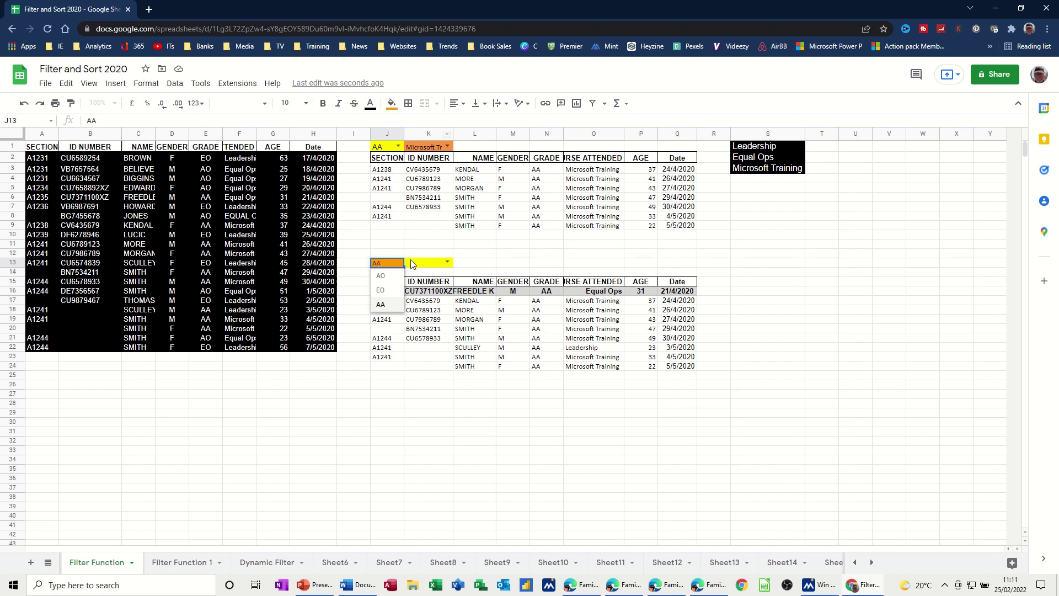
click(447, 263)
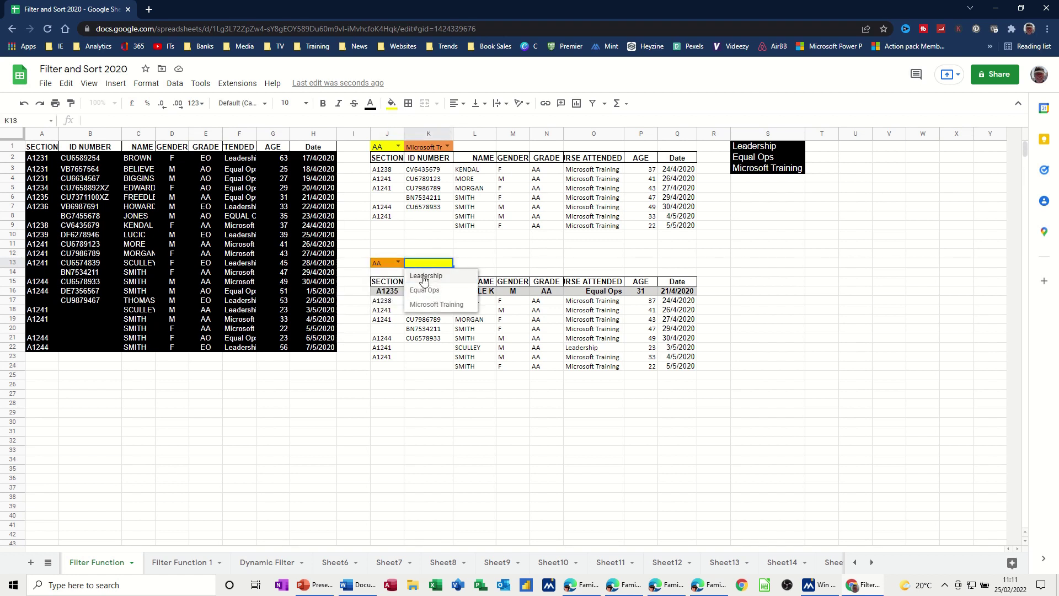
click(423, 278)
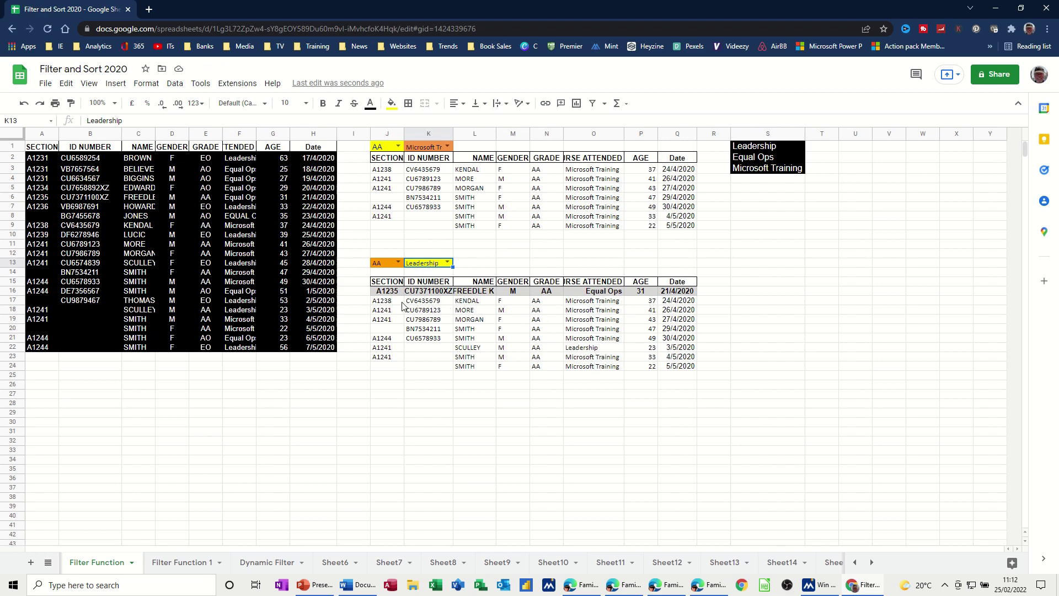
drag(385, 294, 668, 295)
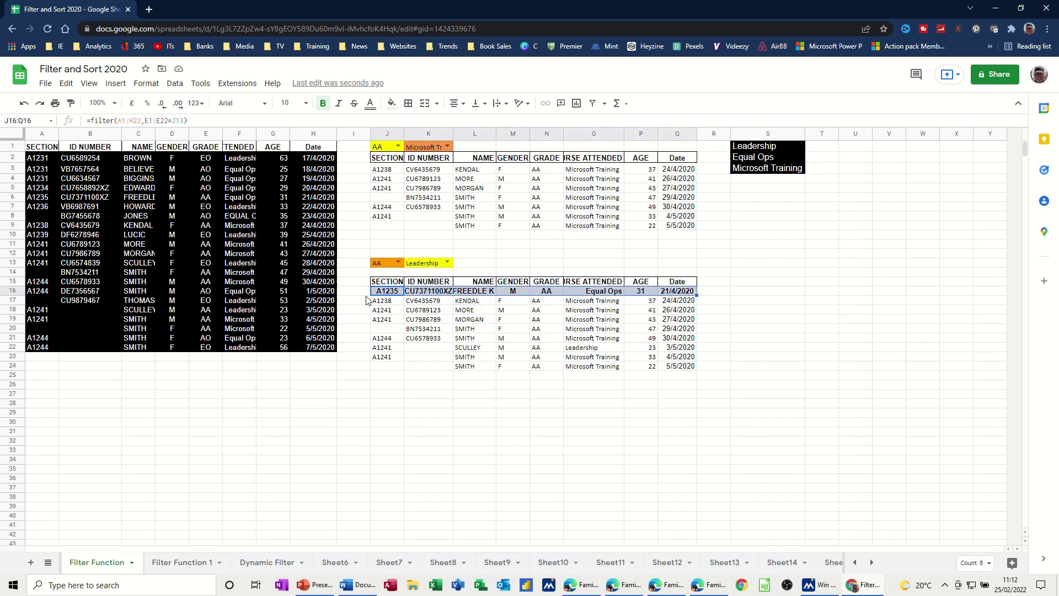
Paint J17's plain formatting onto the J16:Q16 result row.
click(388, 303)
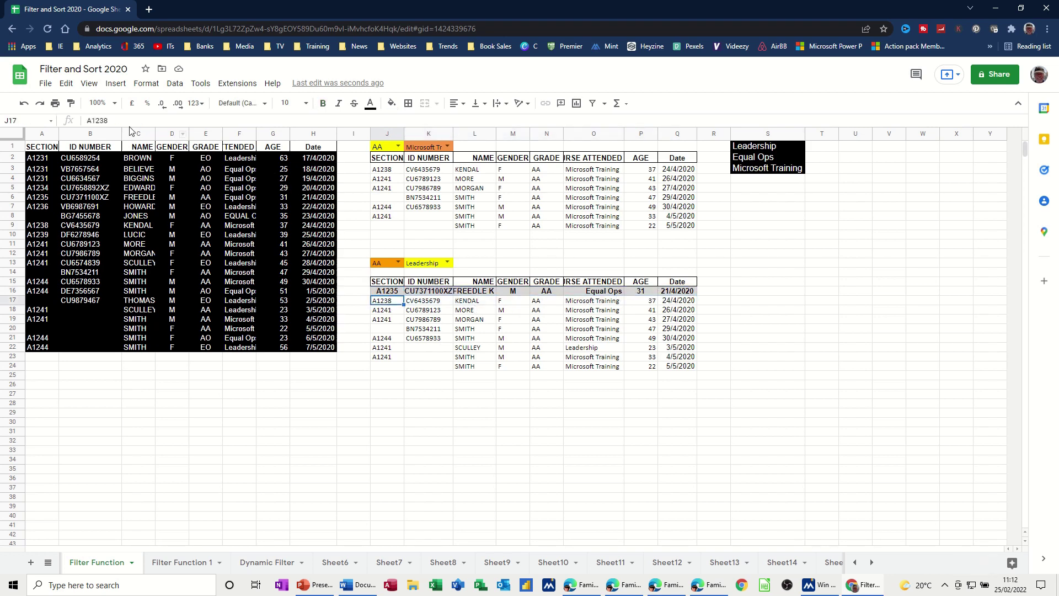
click(71, 105)
drag(387, 293, 674, 296)
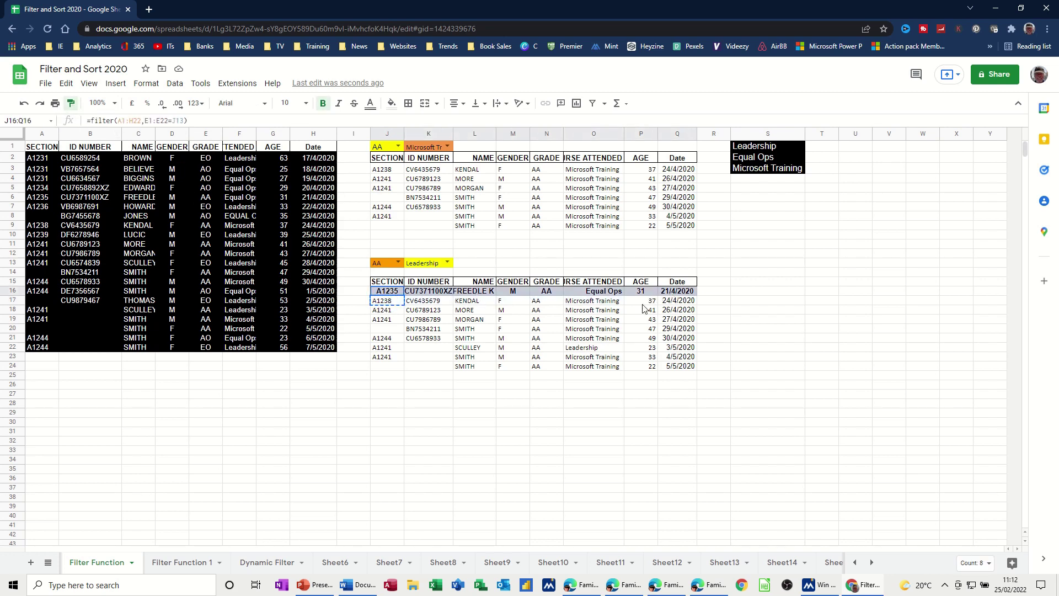
click(420, 312)
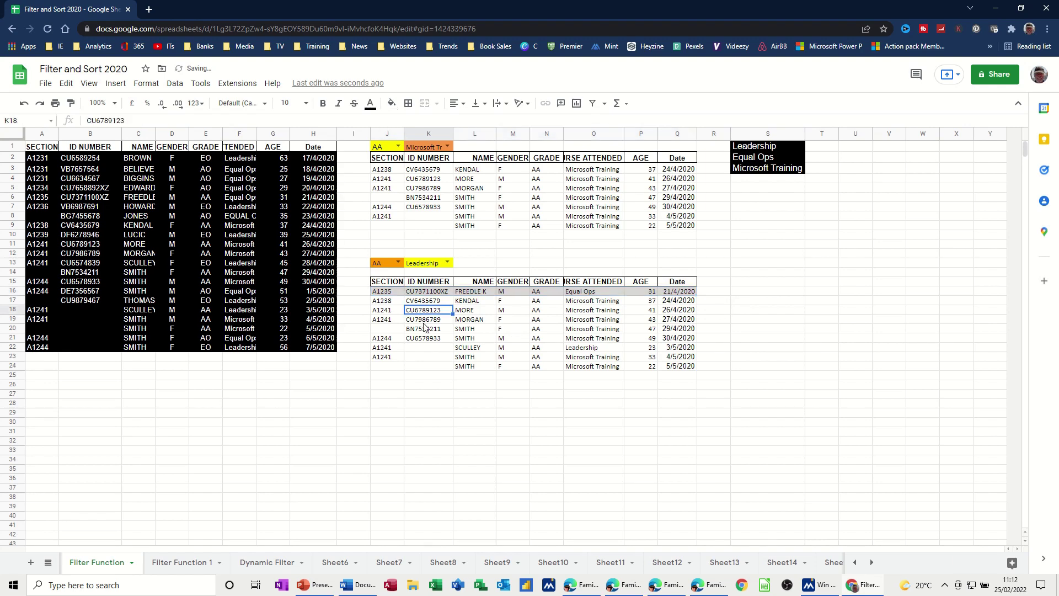
click(388, 291)
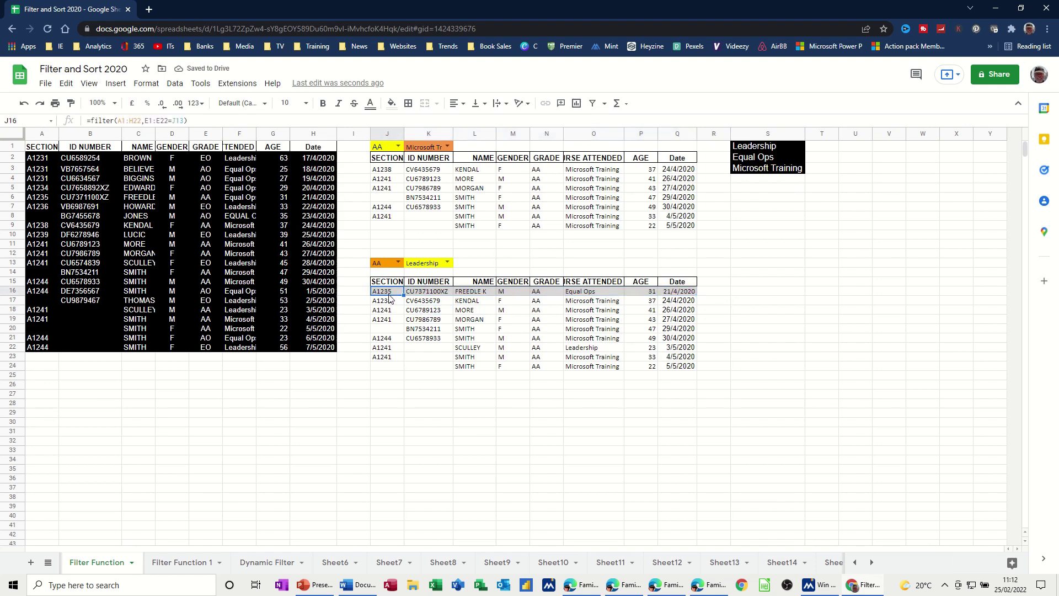
Replace J16 with =filter(A1:H22,E1:E22=J13,F1:F22=K13) to match grade and course.
key(Delete)
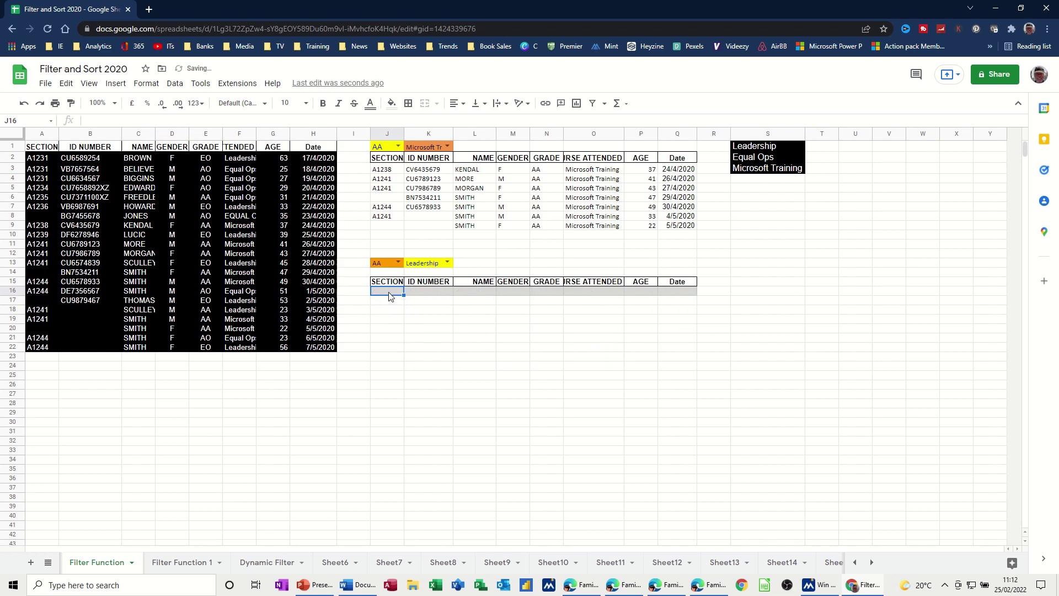
text(=fil)
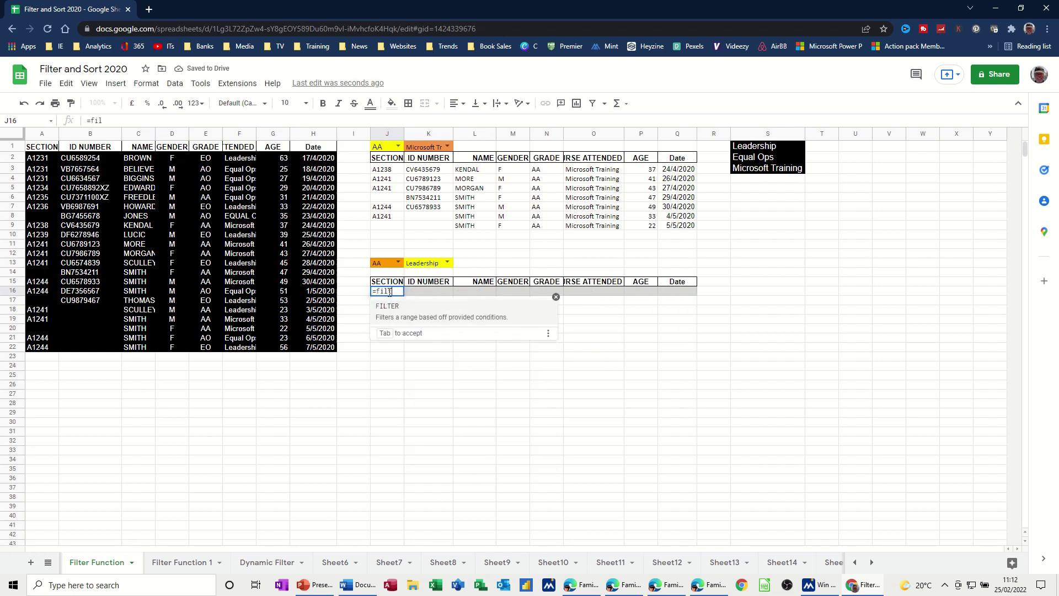
text(ter()
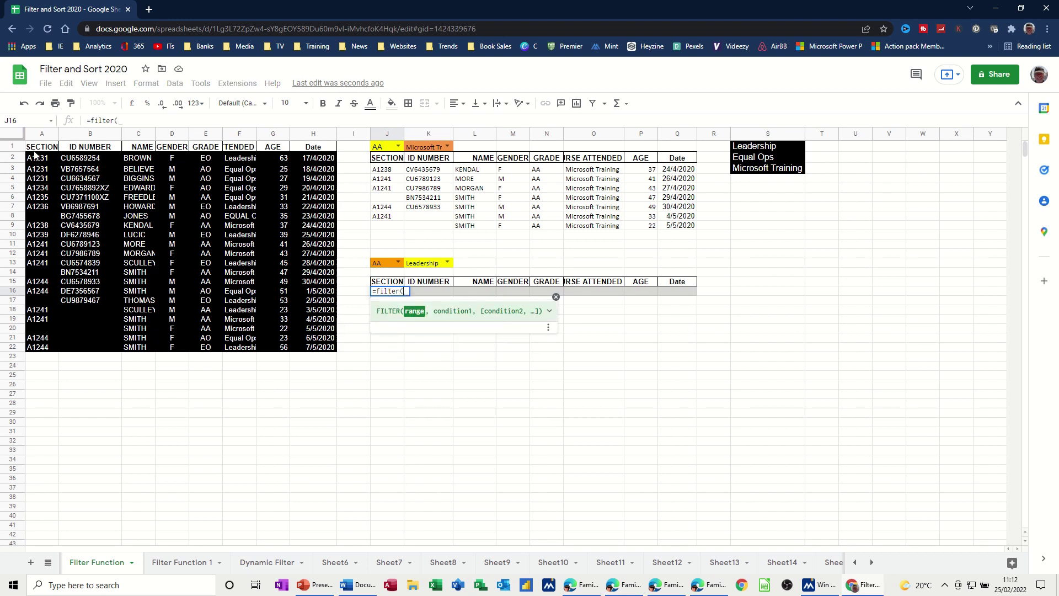
drag(33, 149, 315, 354)
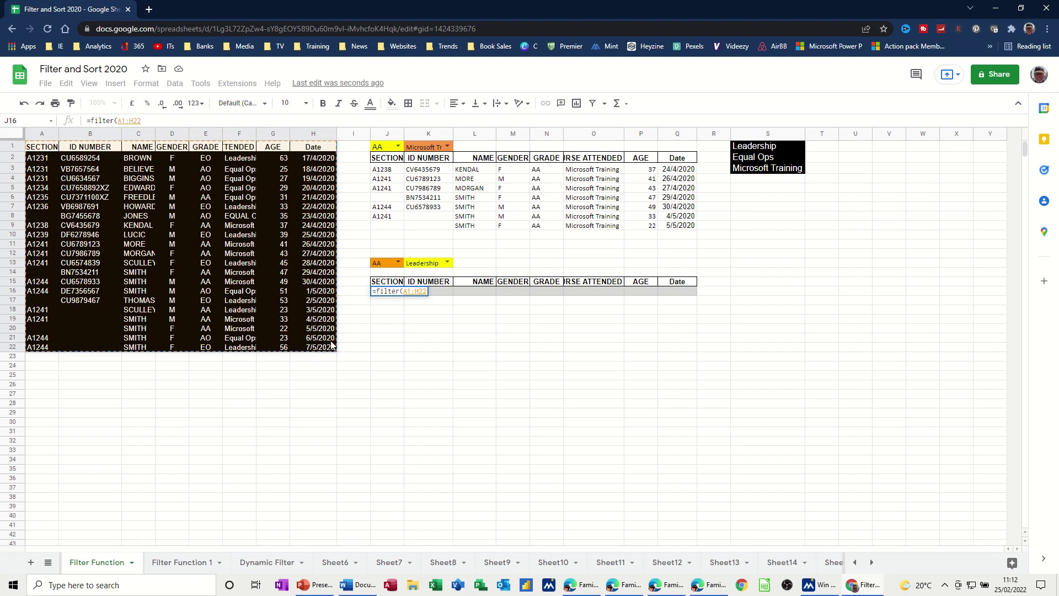
text(,)
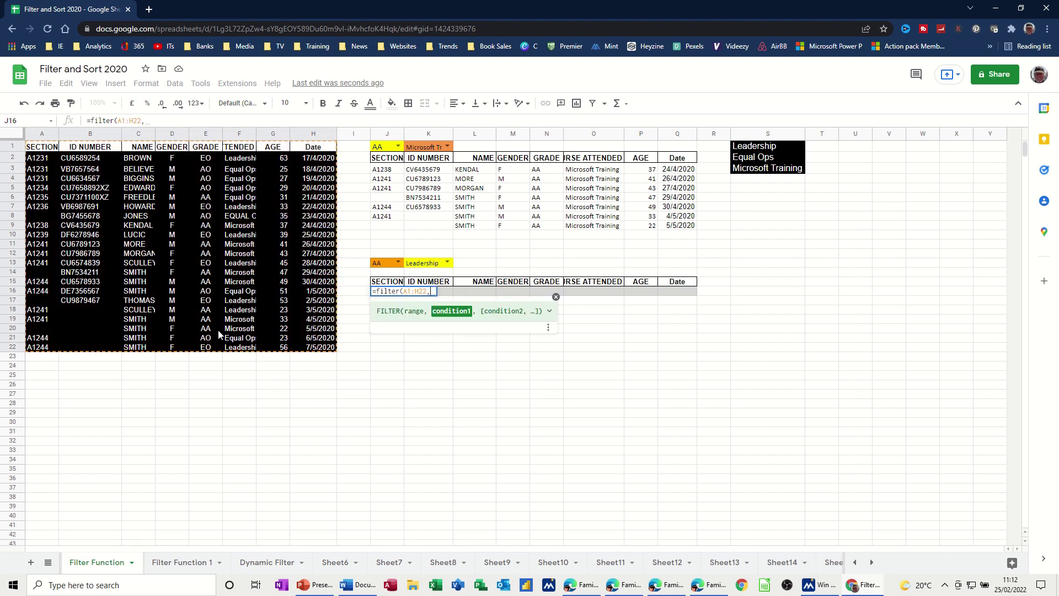
drag(198, 150, 207, 349)
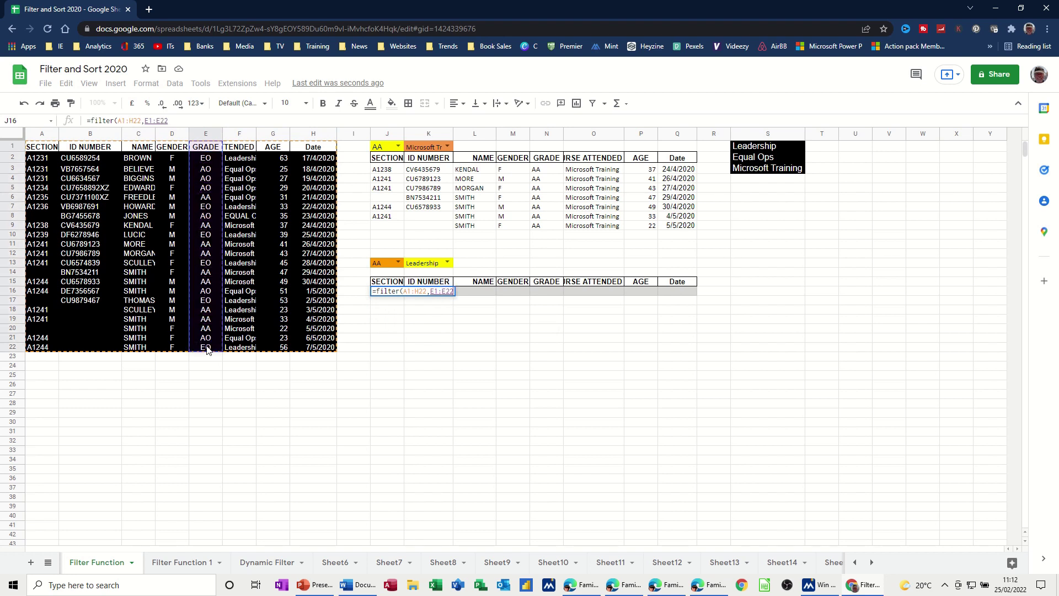
text(=)
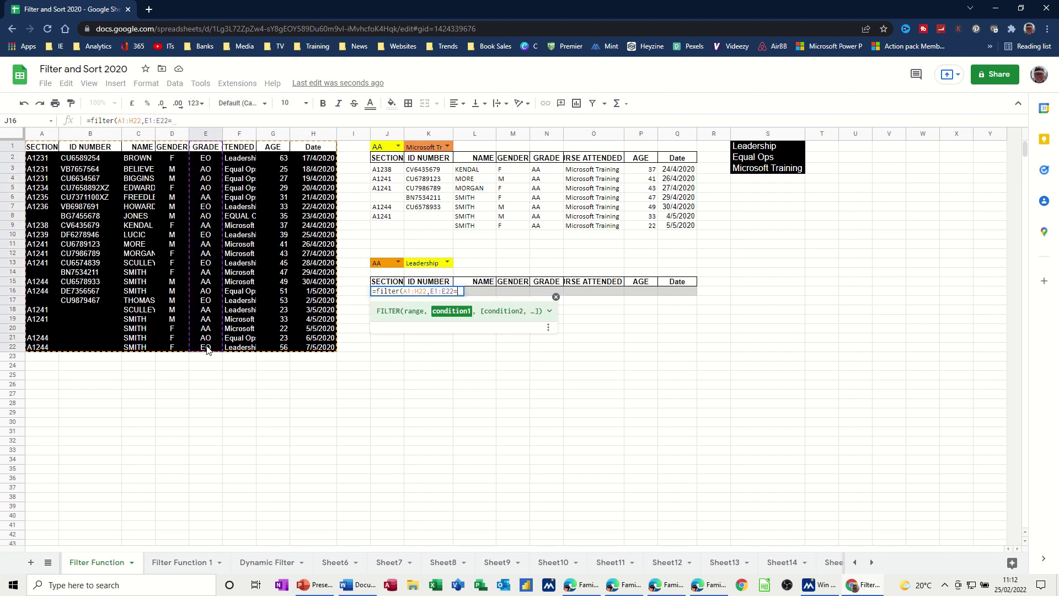
click(380, 265)
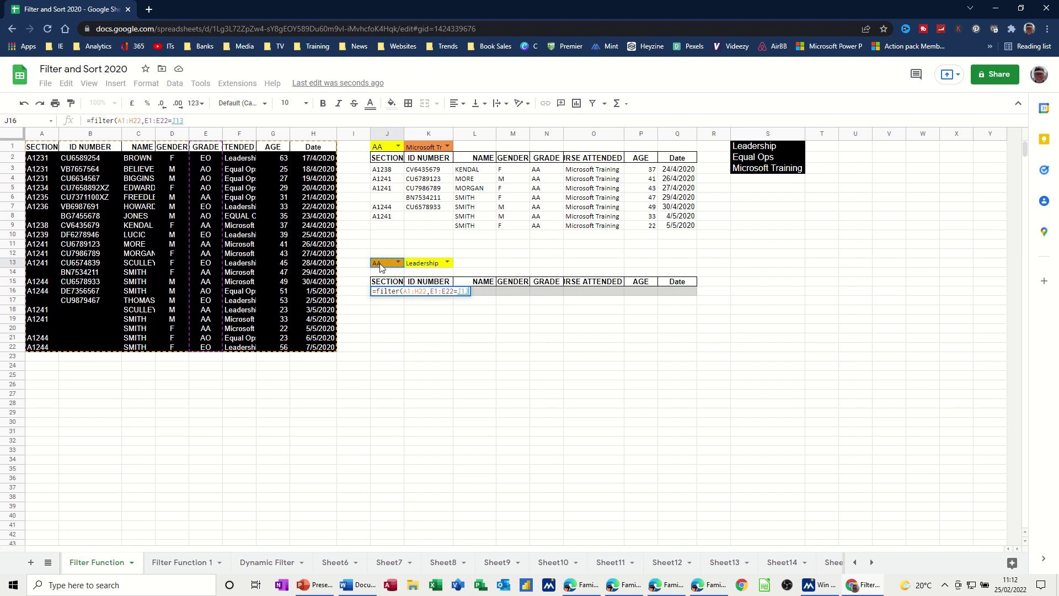
text(,)
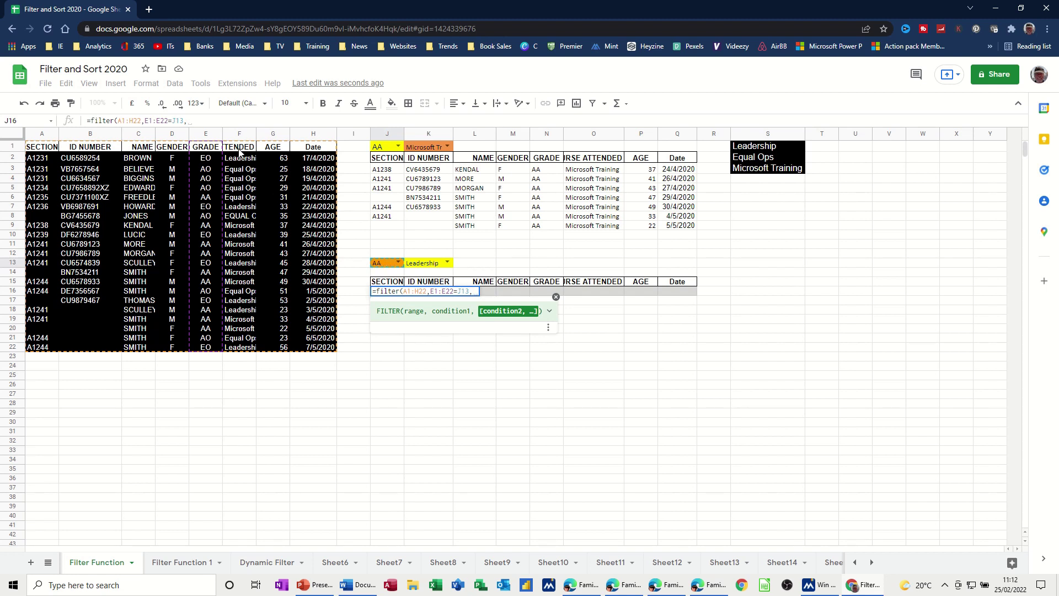
drag(238, 151, 248, 347)
text(=)
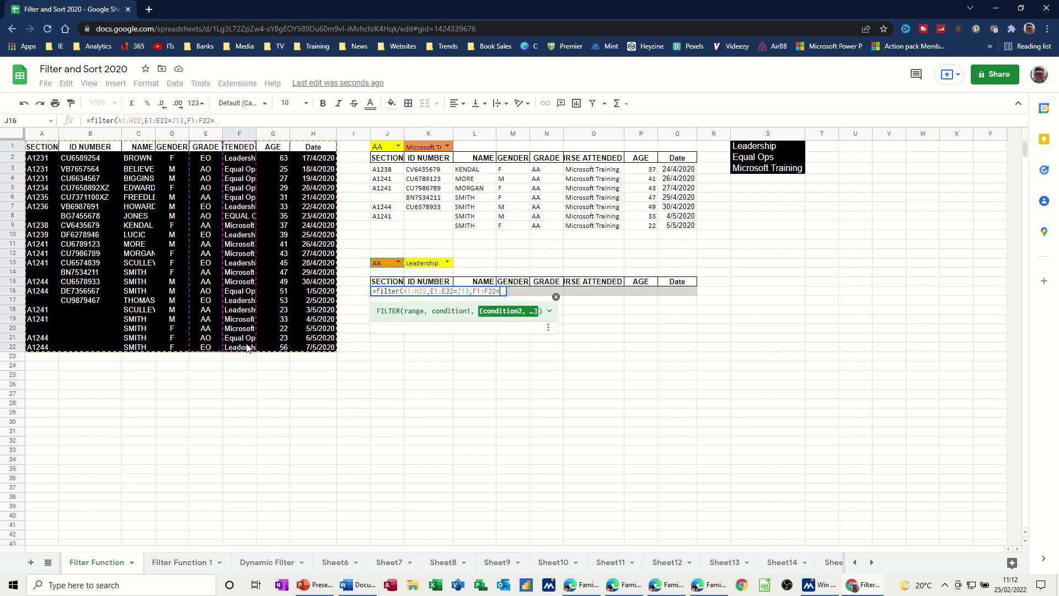
click(422, 265)
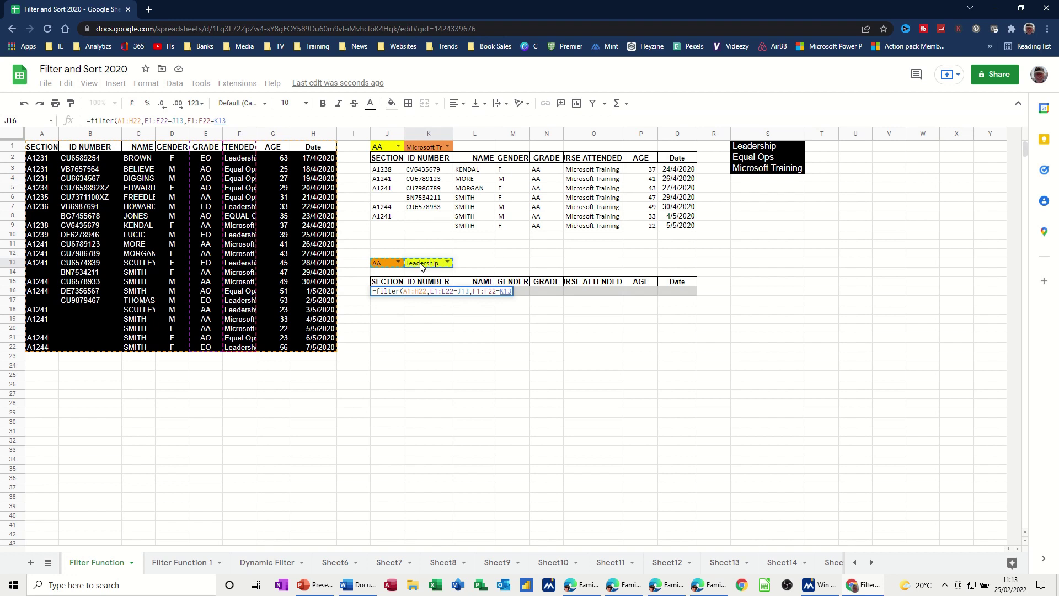
text())
key(Return)
Try Equal Ops and AO, then settle on course Leadership with grade EO.
key(Up)
key(Up)
key(Up)
key(Up)
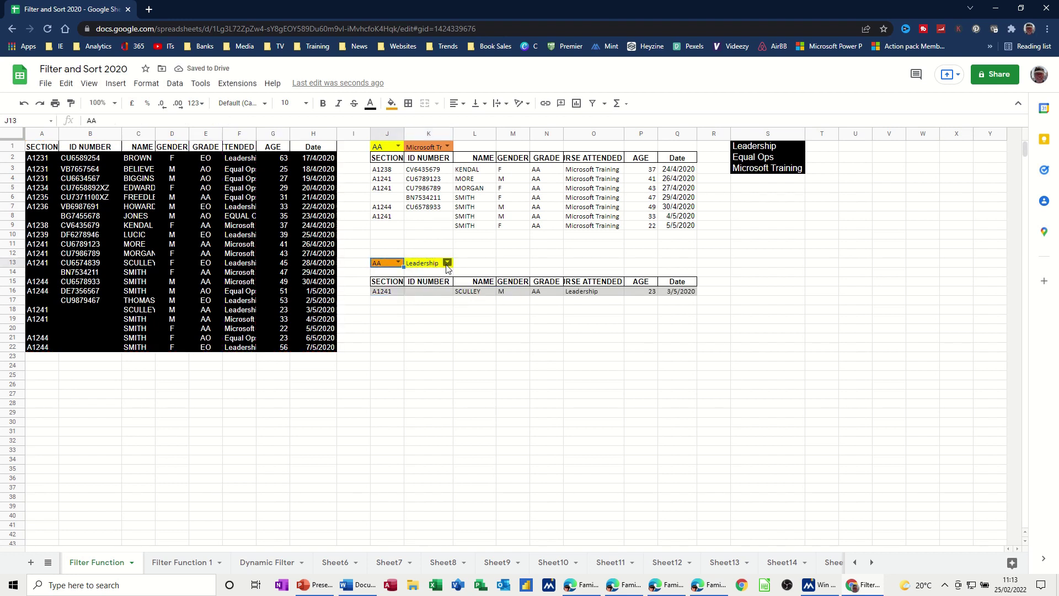
click(448, 264)
click(429, 291)
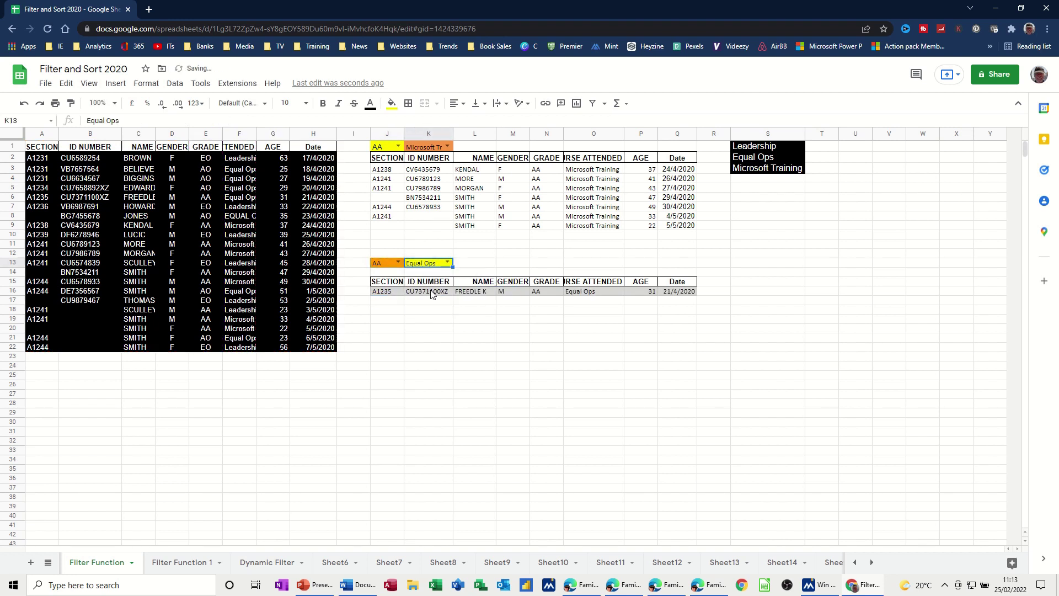
click(398, 263)
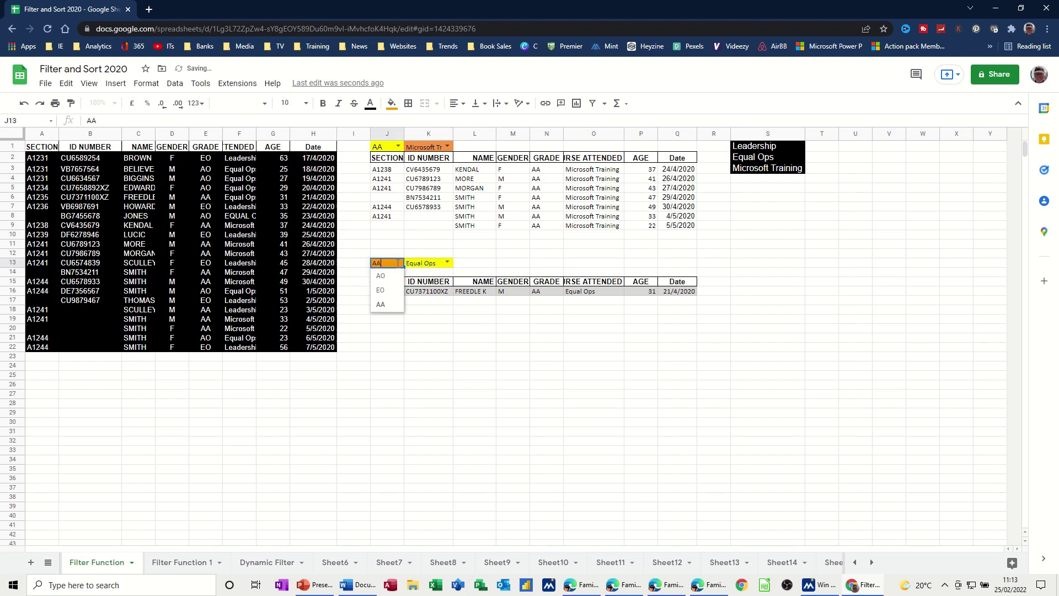
click(387, 277)
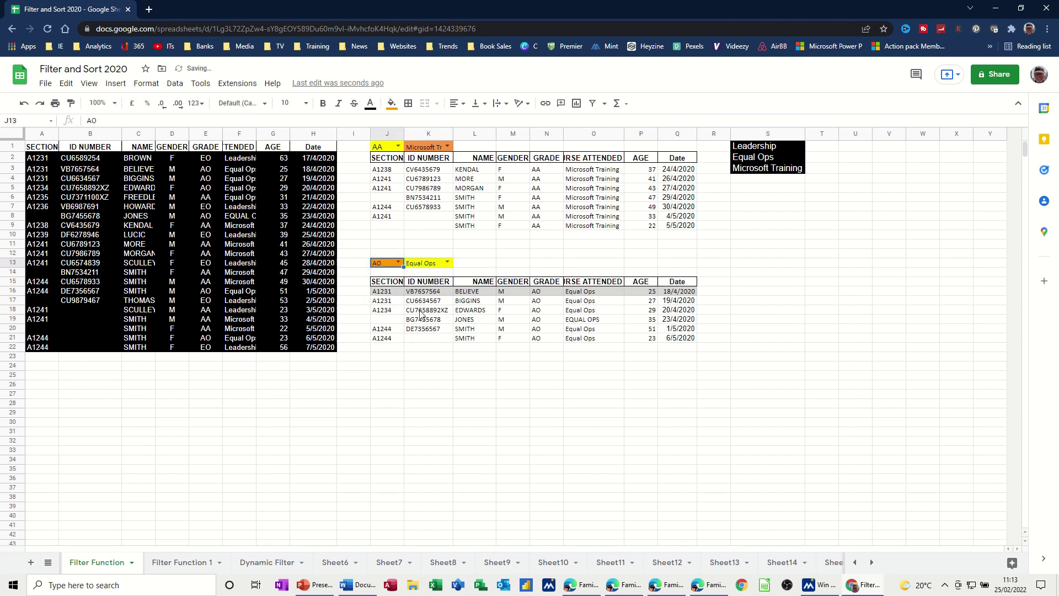
click(447, 264)
click(434, 279)
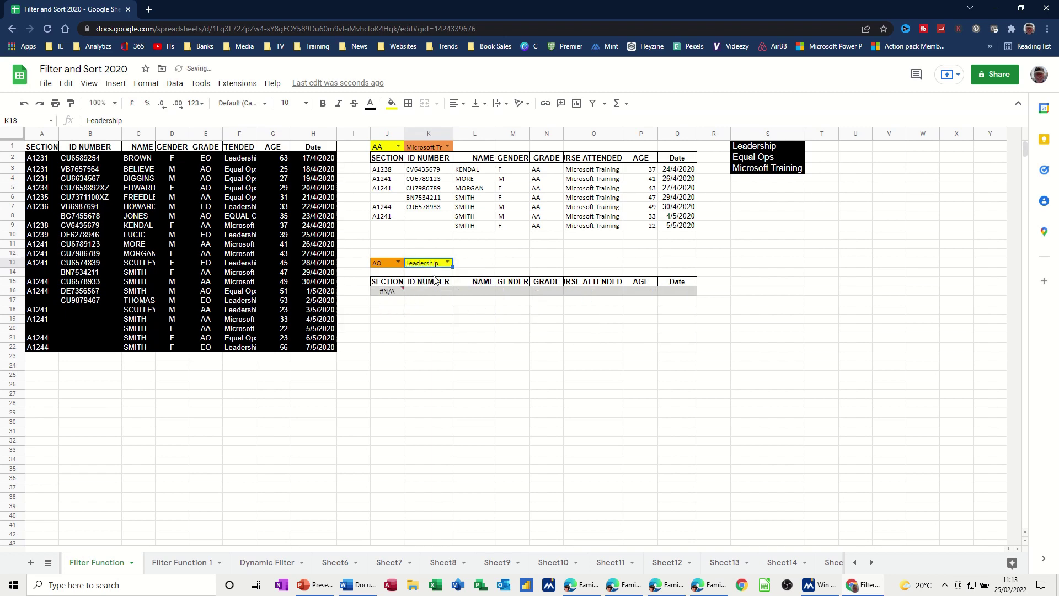
click(398, 264)
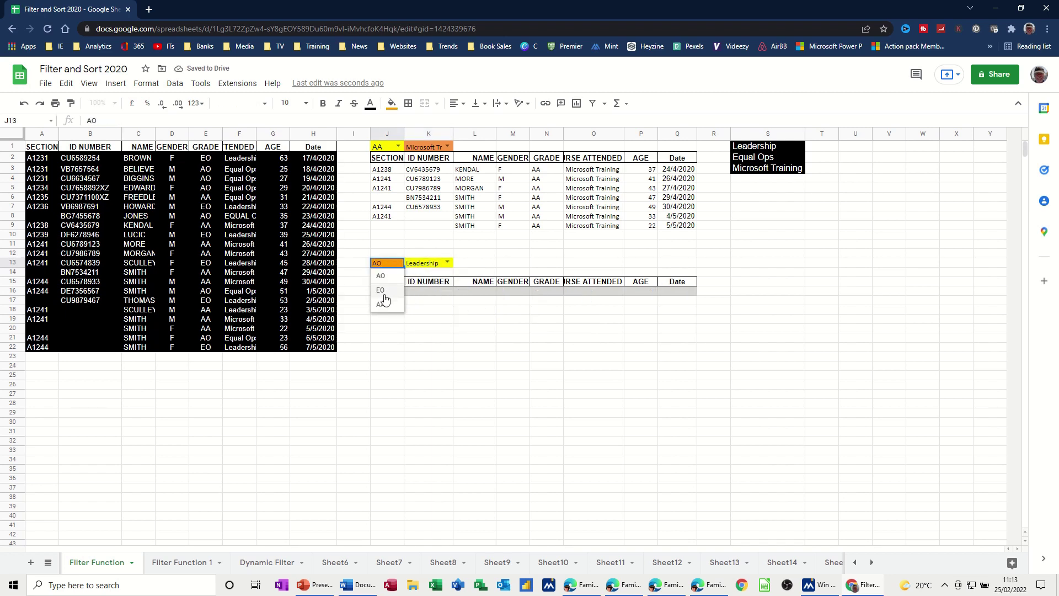
click(385, 298)
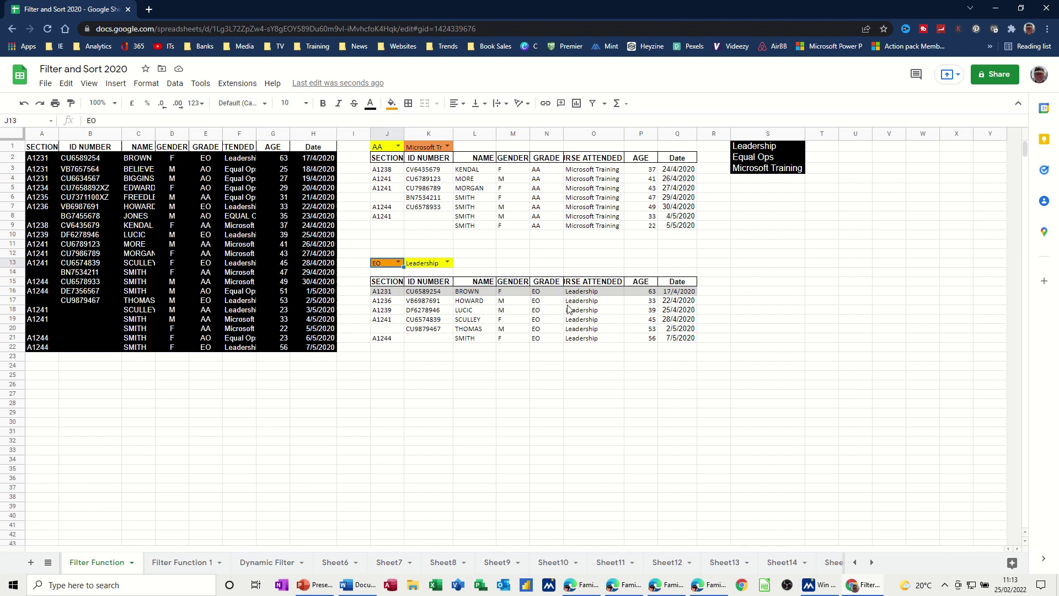
On Filter Function 1, set E1 to Cyprus and inspect the 'country' and 'staff' named ranges.
click(183, 569)
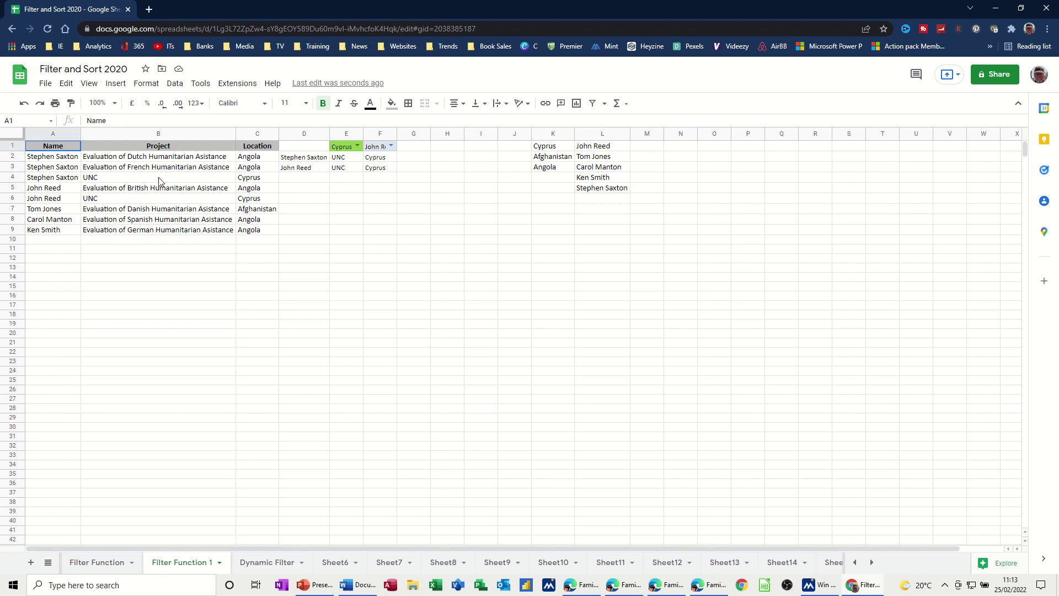
click(357, 150)
click(345, 173)
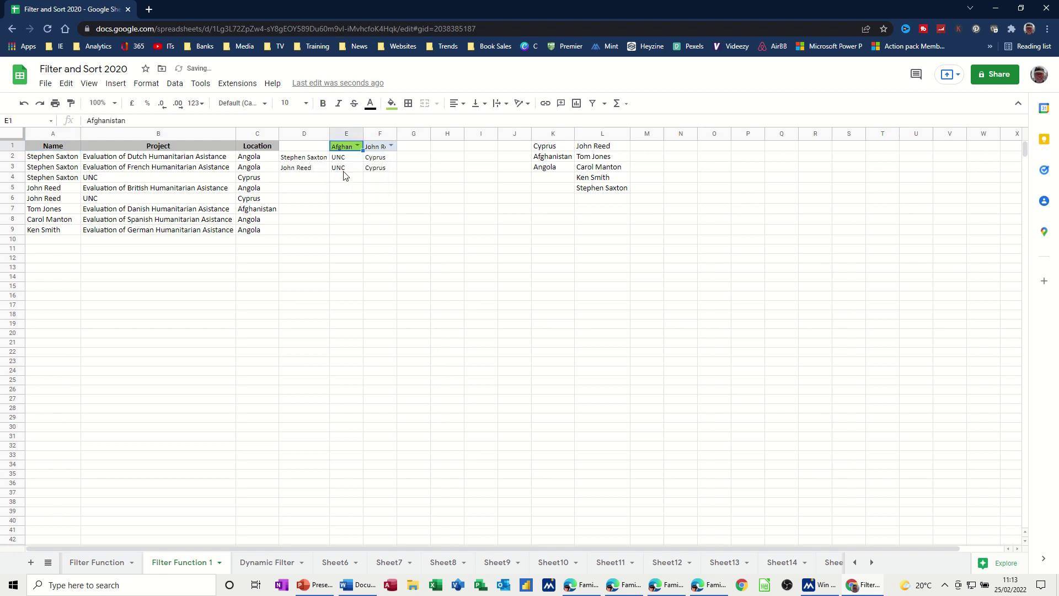
click(357, 146)
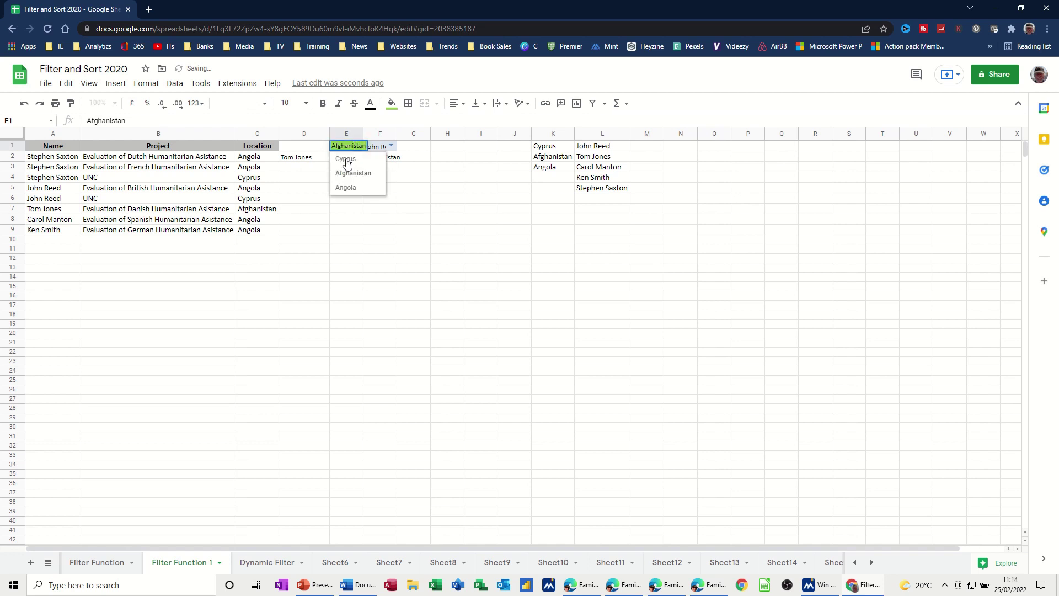
click(346, 160)
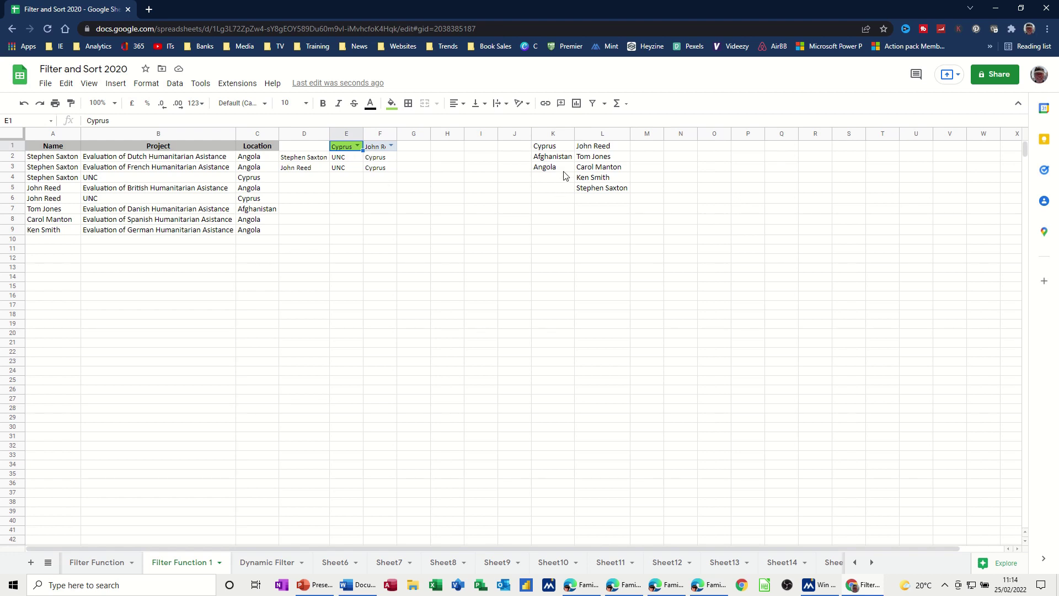
drag(551, 147, 552, 175)
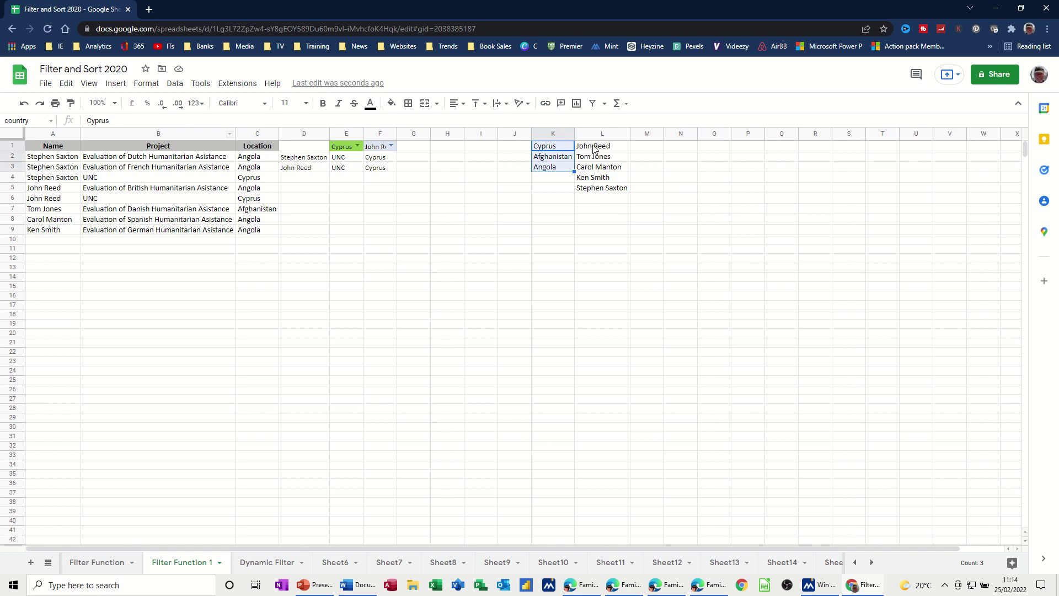
drag(594, 147, 602, 188)
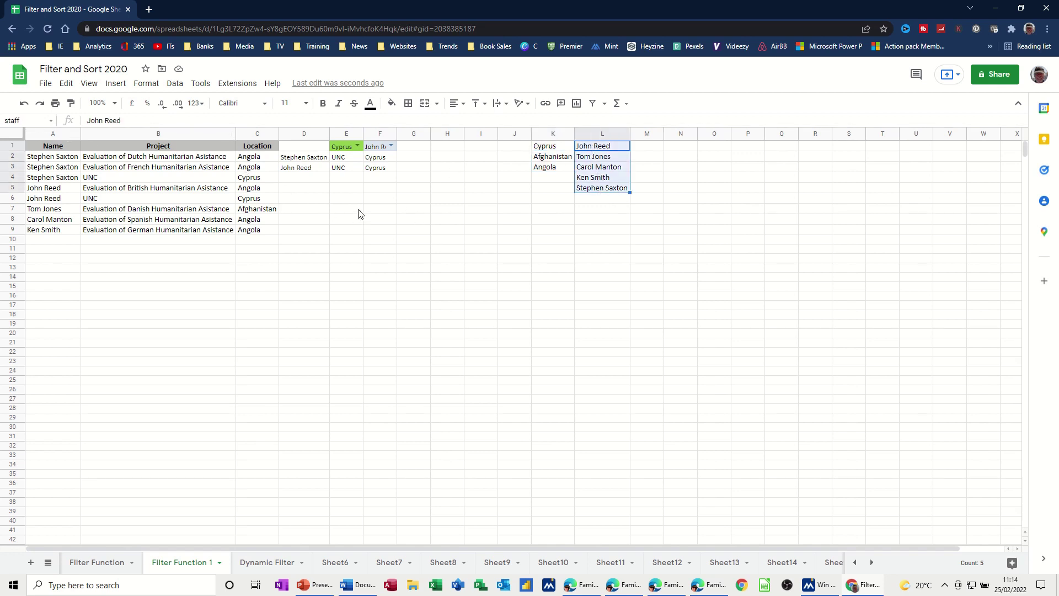
Fill E10 light green and F10 grey.
click(339, 242)
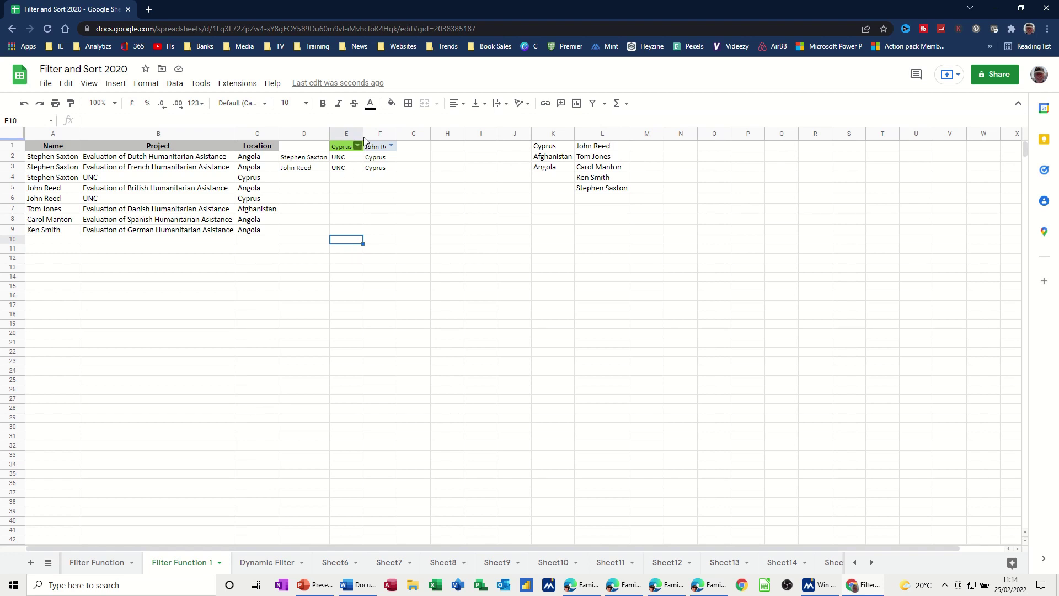
click(391, 103)
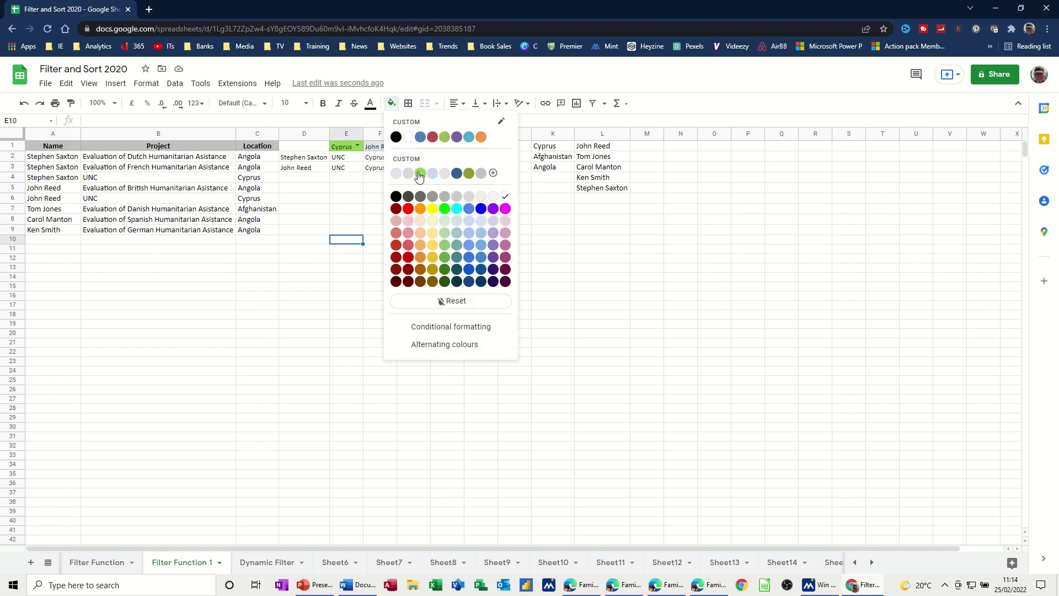
click(419, 175)
click(377, 241)
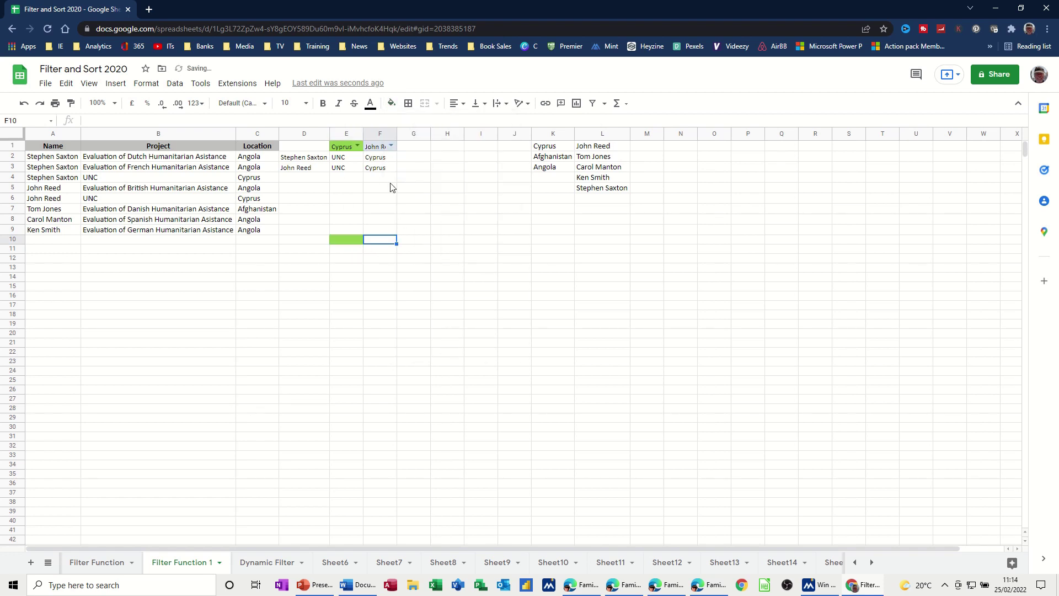
click(391, 103)
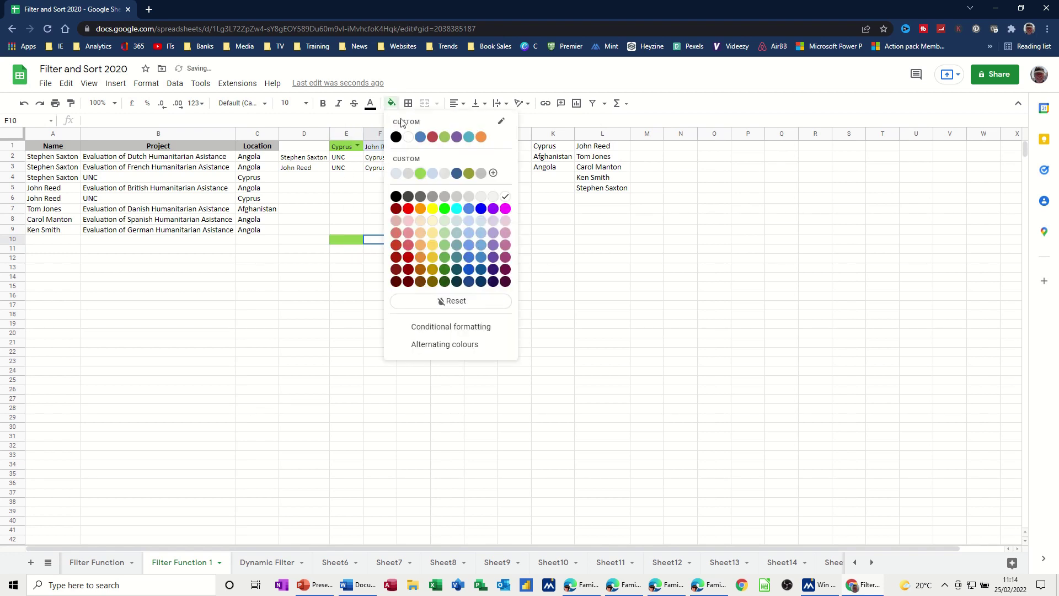
click(444, 198)
Give E10 a dropdown list from the =country range and check its choices.
click(342, 240)
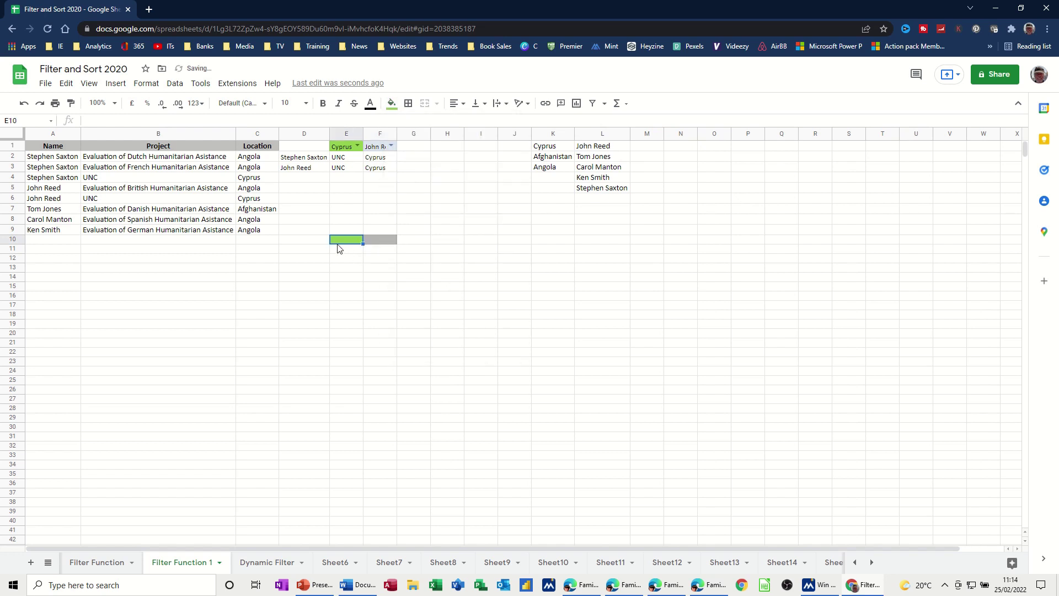
click(174, 83)
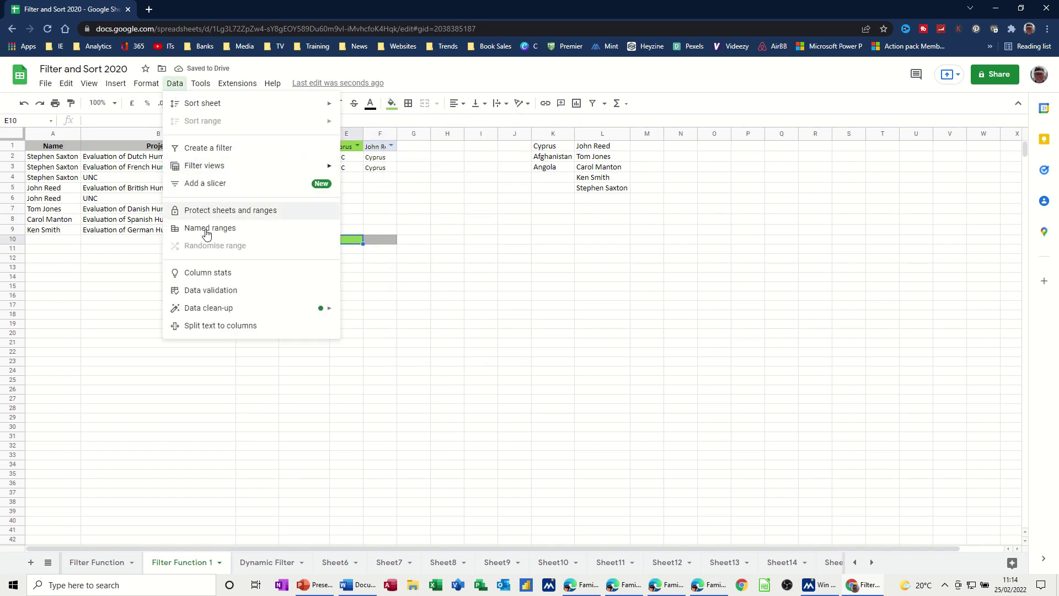
click(193, 290)
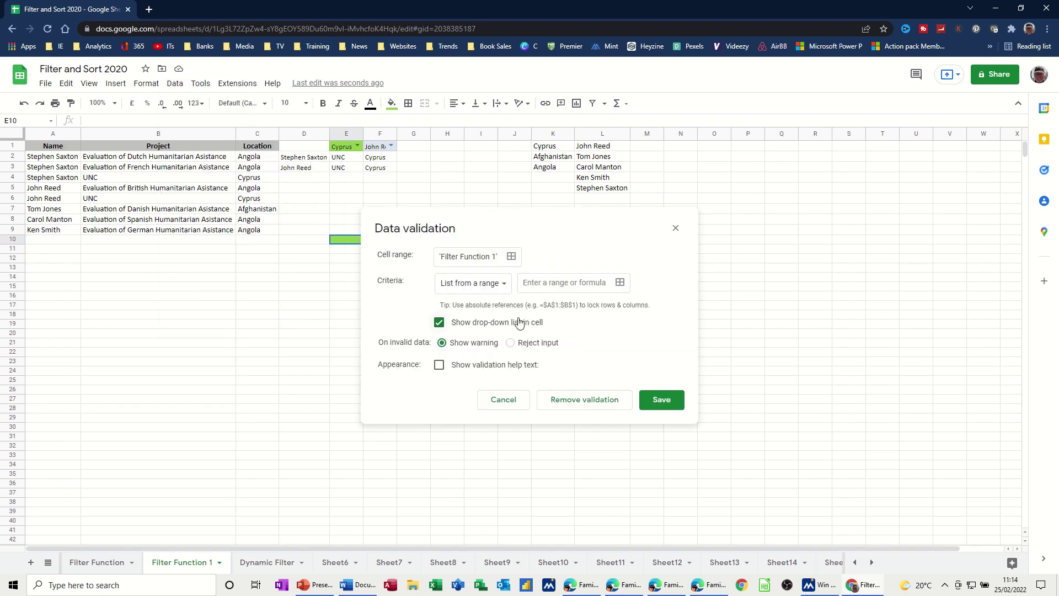
click(538, 285)
text(=country)
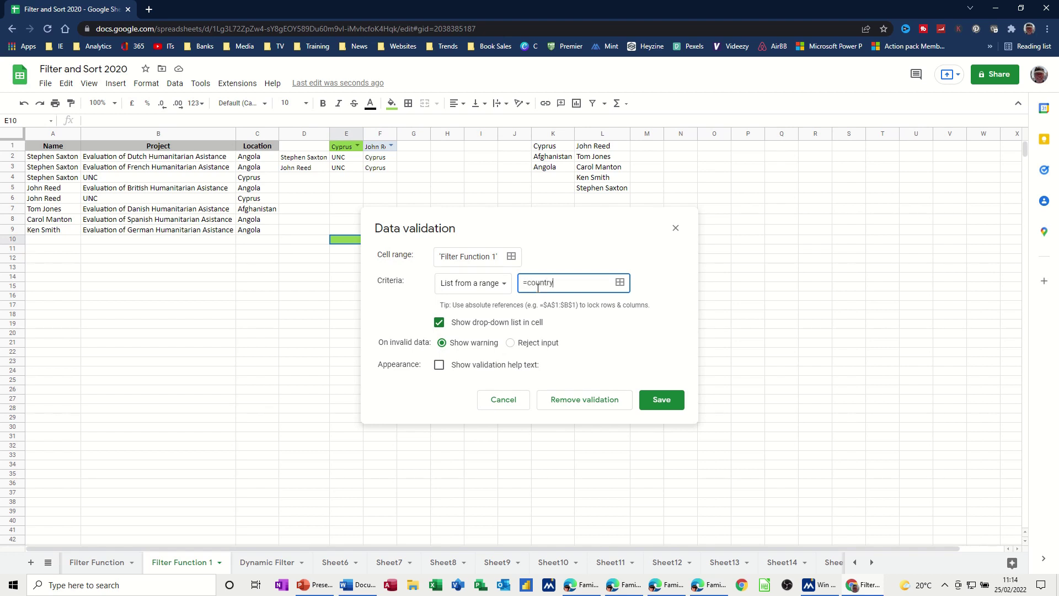
click(660, 400)
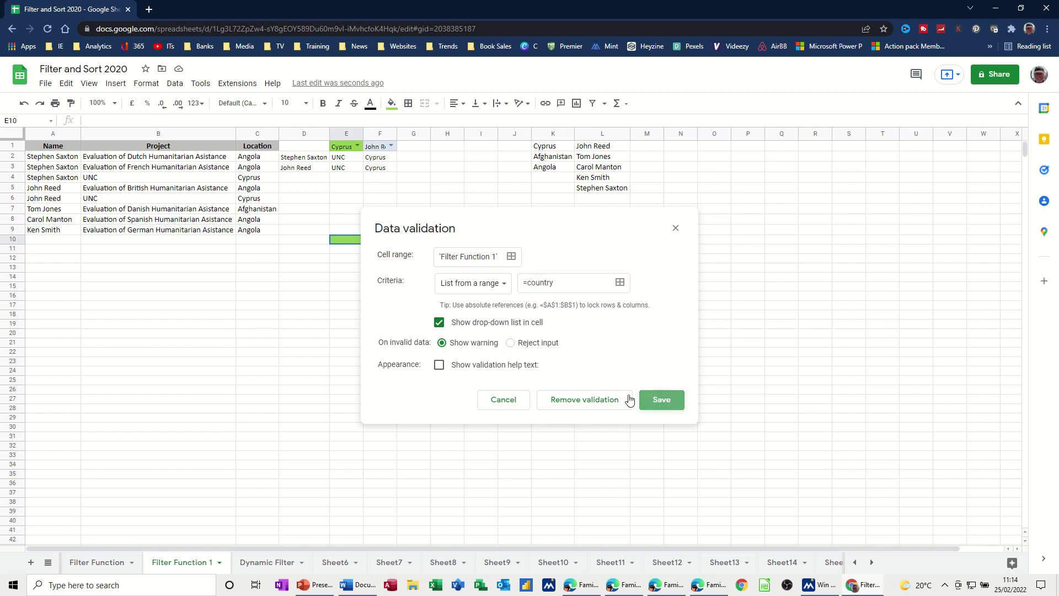
click(357, 239)
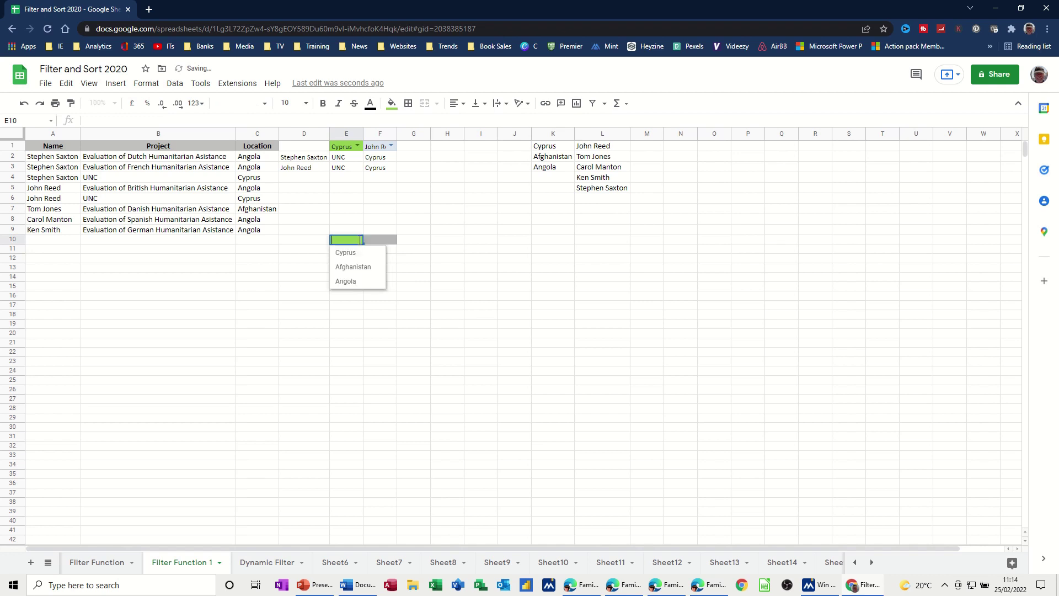
Give F10 a dropdown list from the =staff range and check the names offered.
click(382, 243)
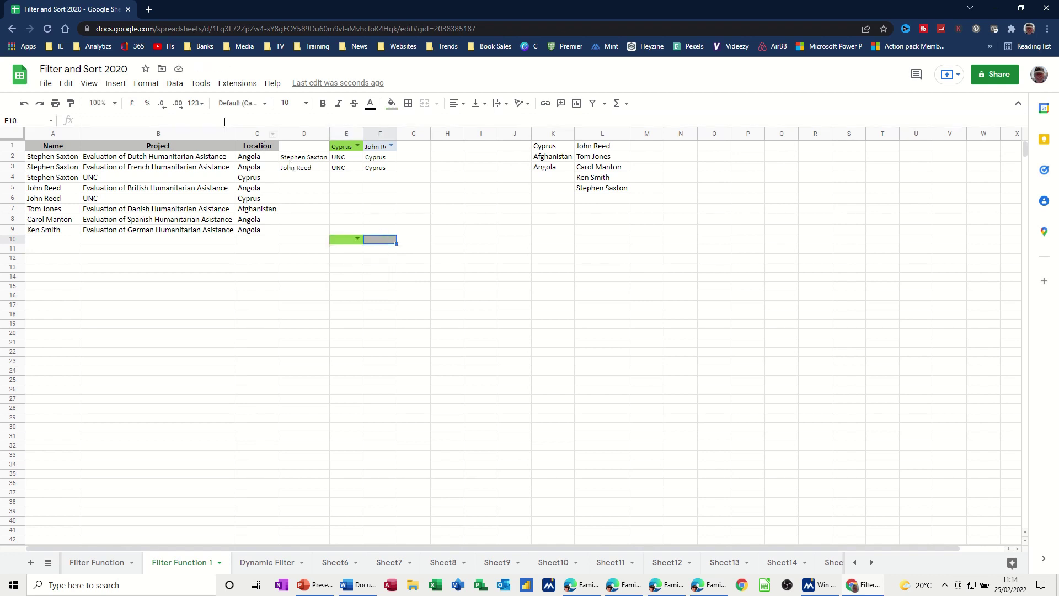
click(178, 87)
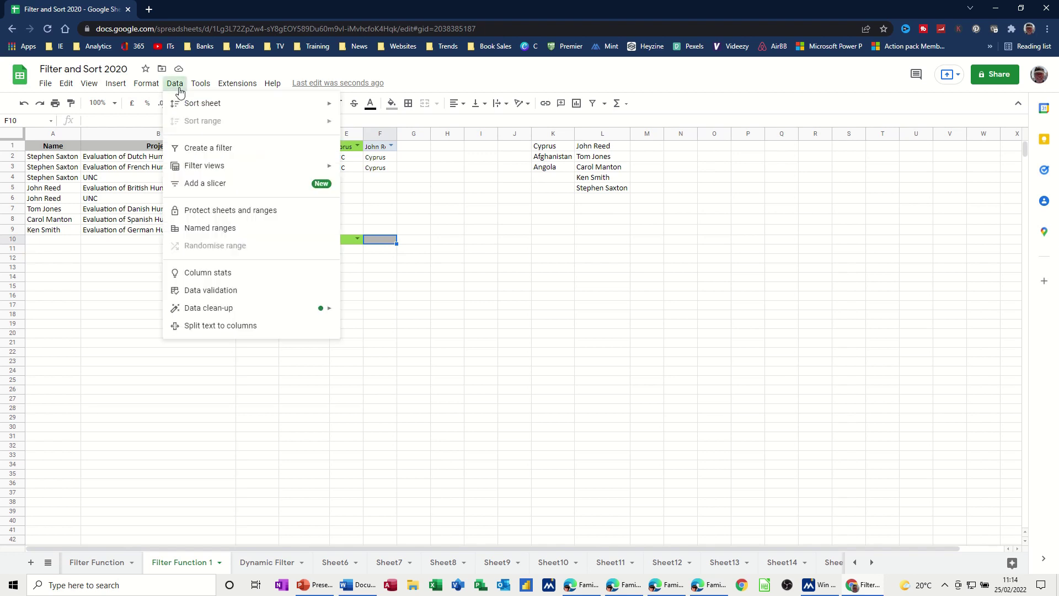
click(210, 291)
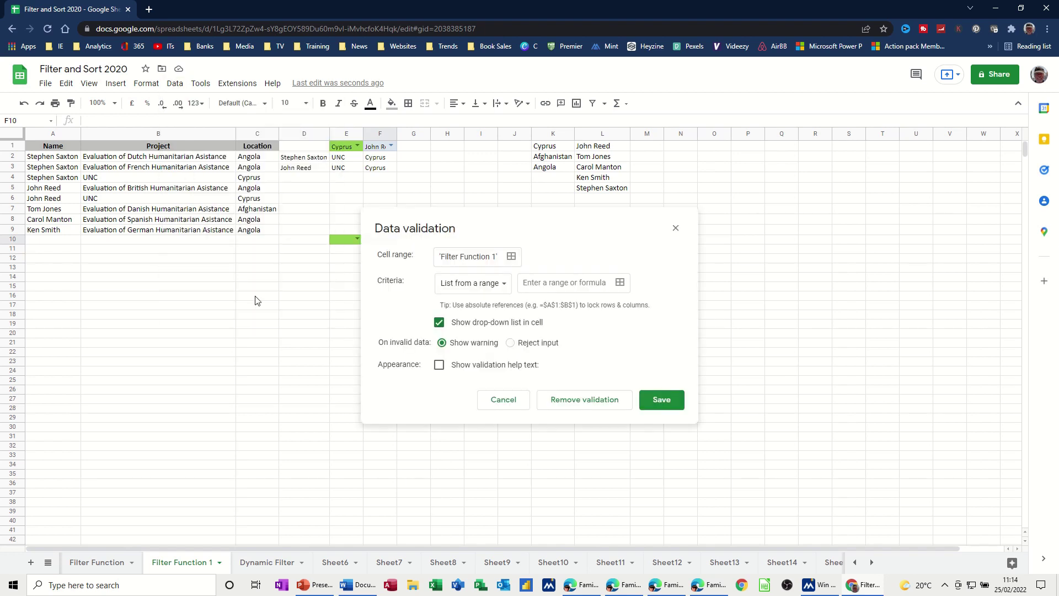
click(532, 285)
text(=staff)
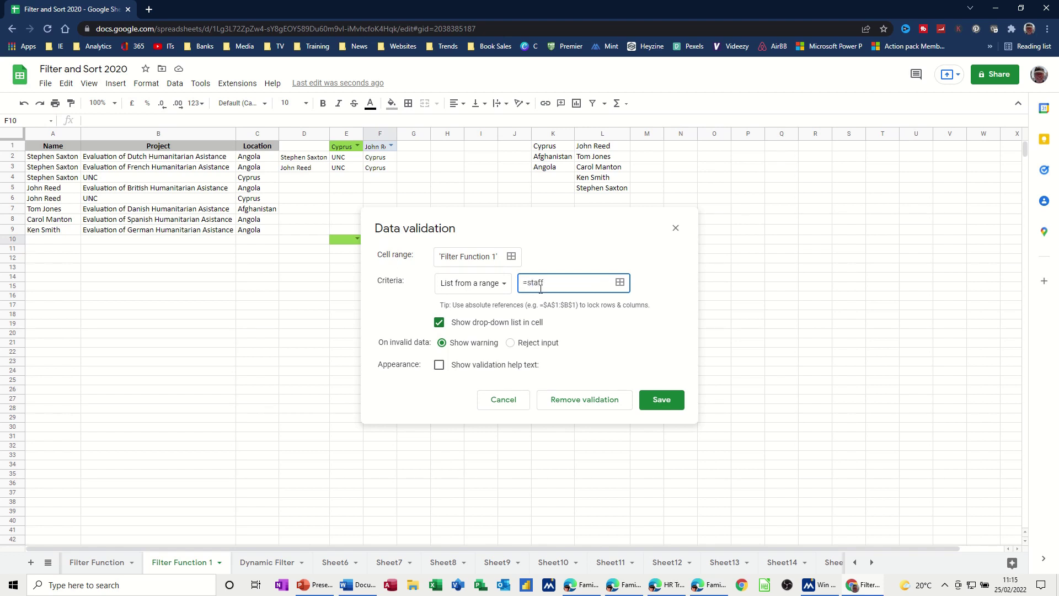
click(656, 402)
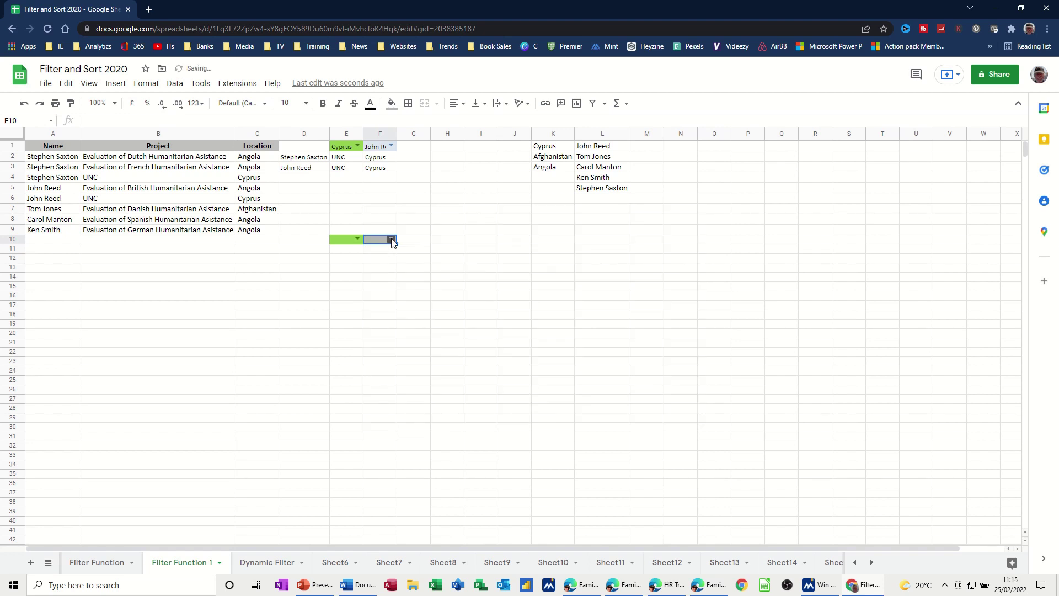
click(391, 240)
click(352, 257)
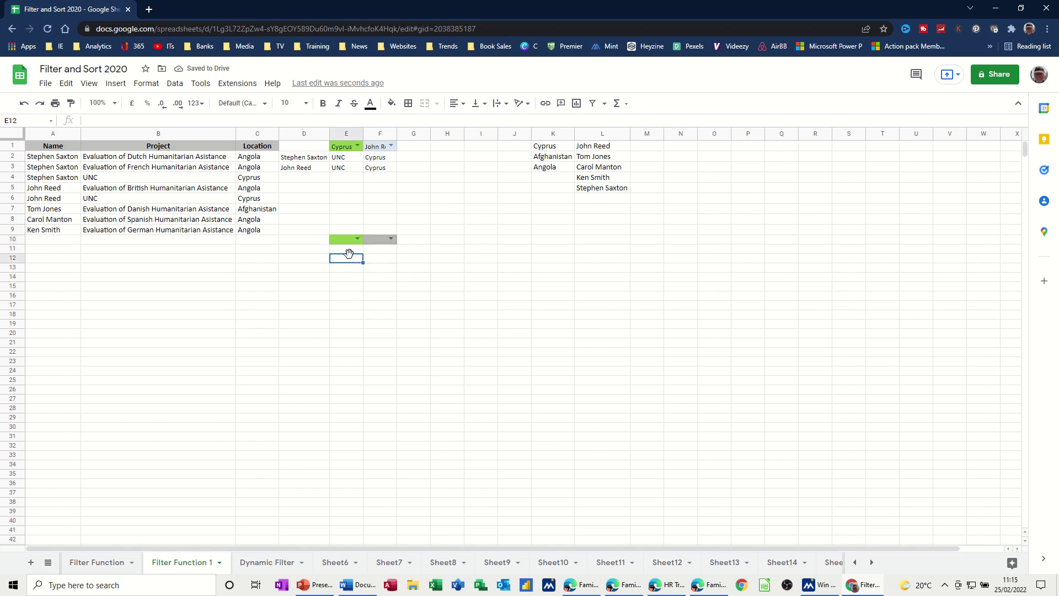
drag(44, 150, 261, 148)
Copy the Name, Project, Location headers from A1:C1 into D12:F12.
key(ctrl+c)
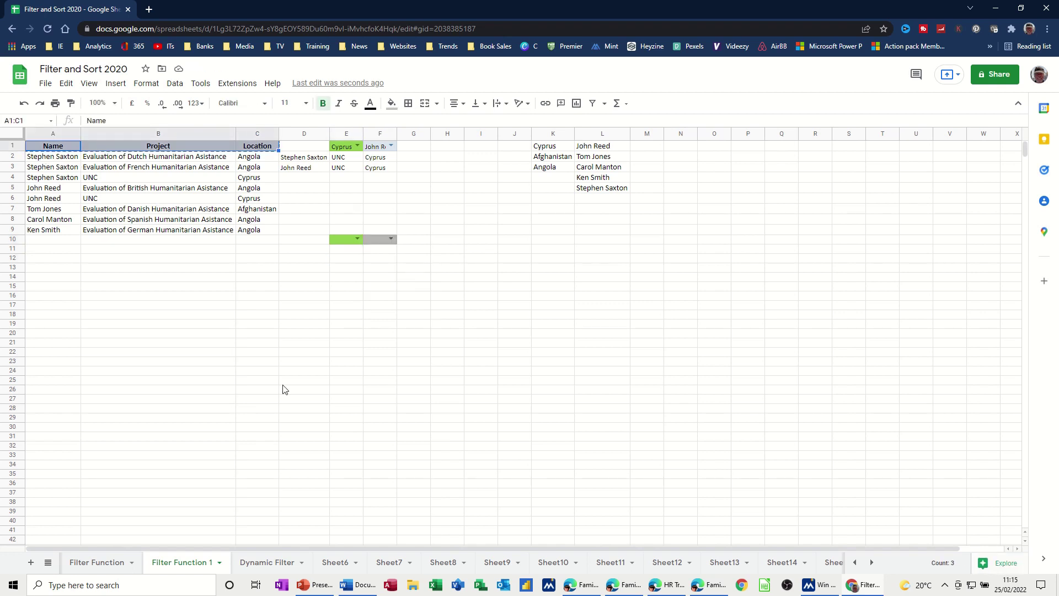
click(314, 265)
key(ctrl+v)
key(Down)
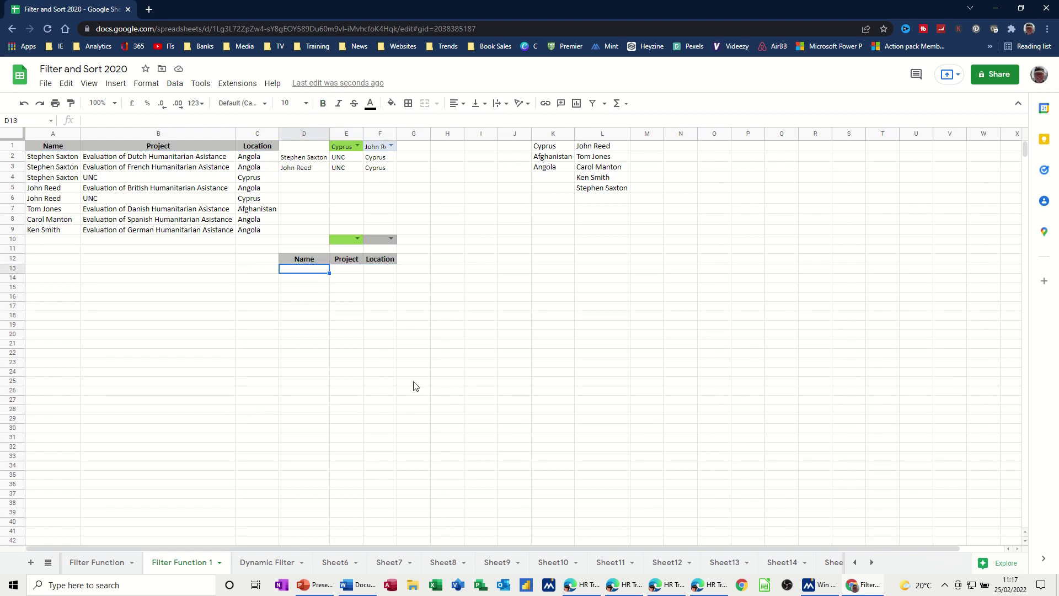
Enter =filter(A1:C9,C1:C9=E10) in D13 to list rows matching E10's country.
text(=filter)
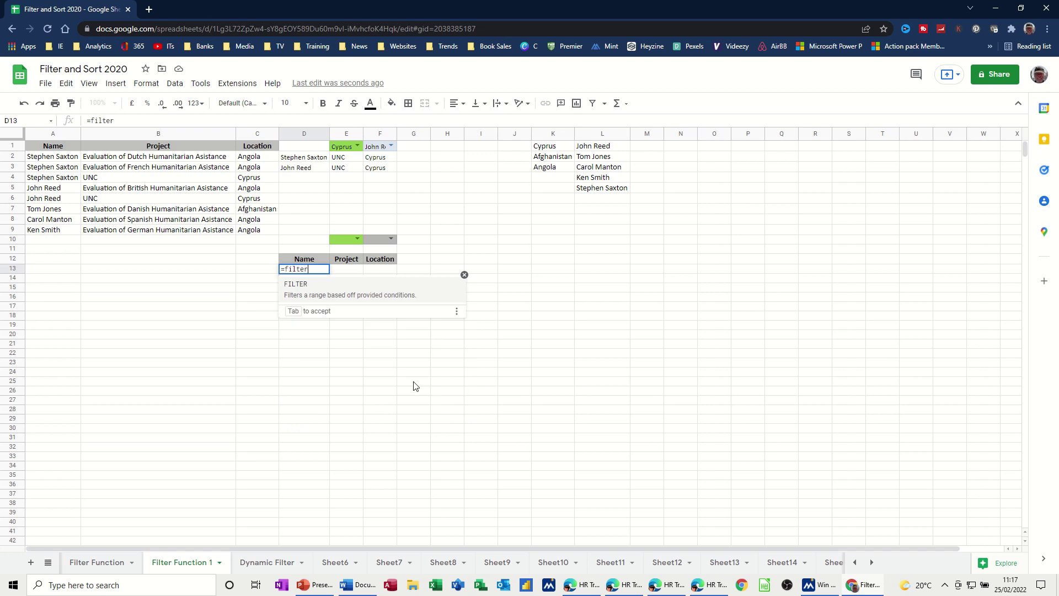
text(()
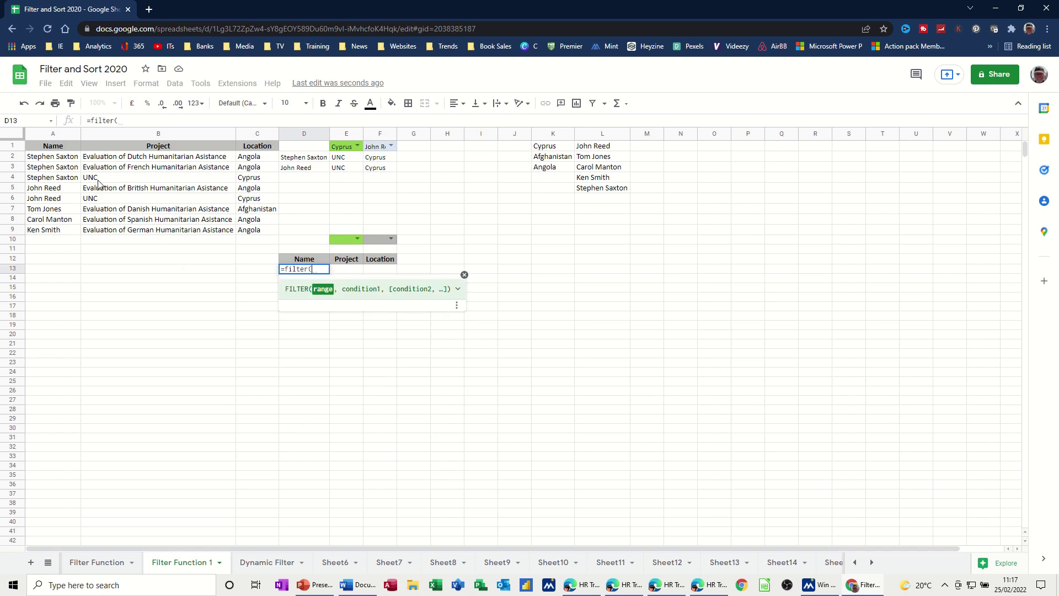
drag(49, 150, 241, 230)
text(,)
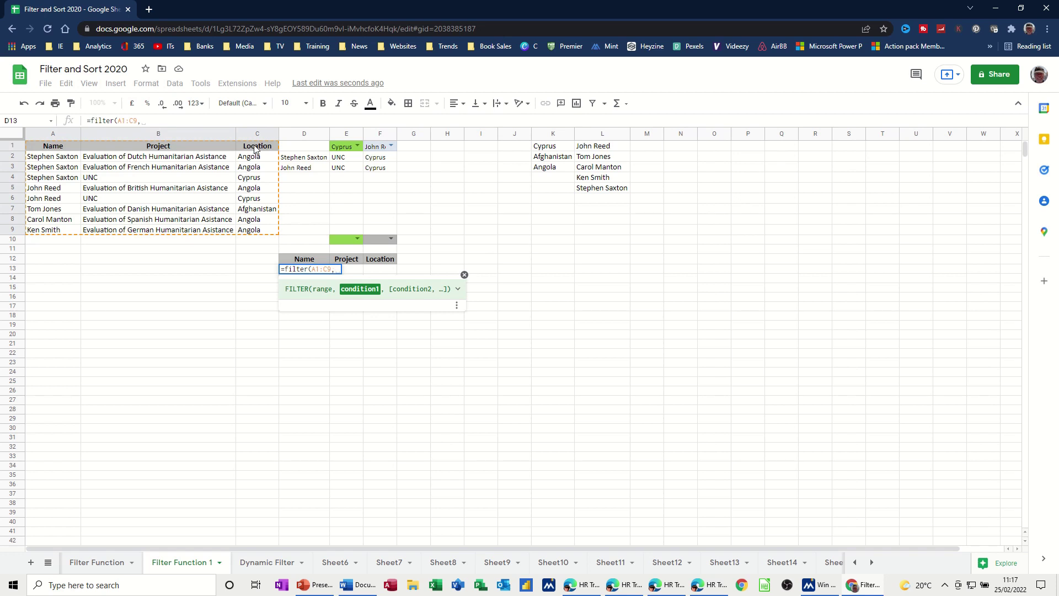
drag(255, 150, 256, 234)
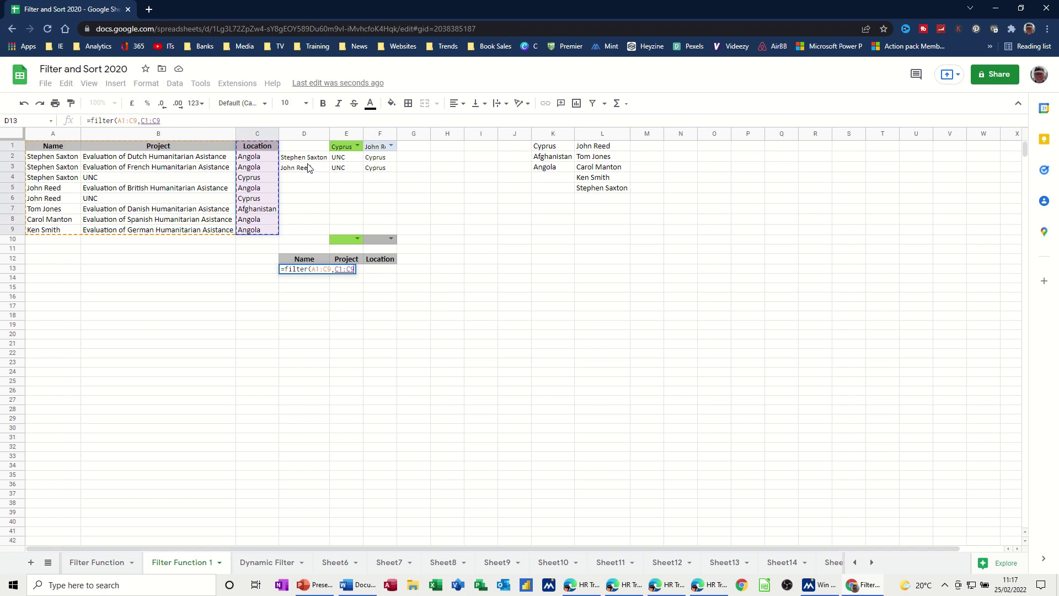
text(=)
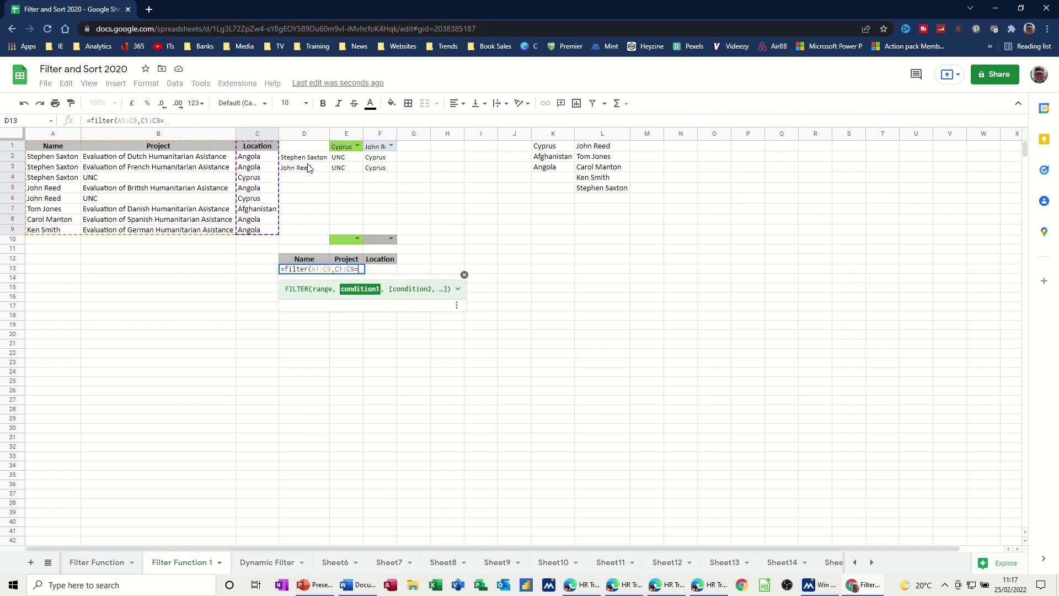
click(336, 242)
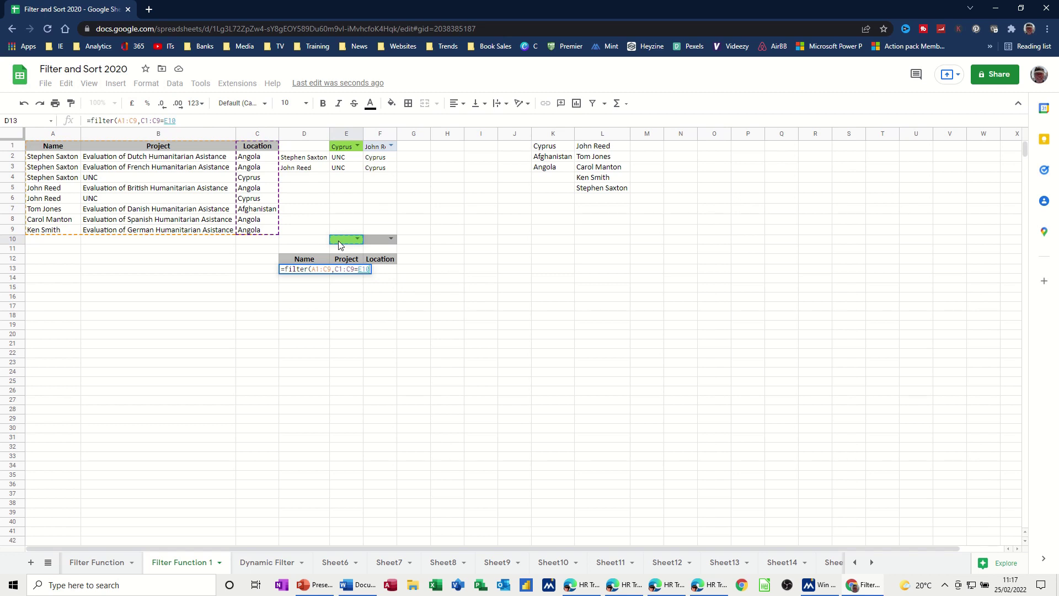
key(Return)
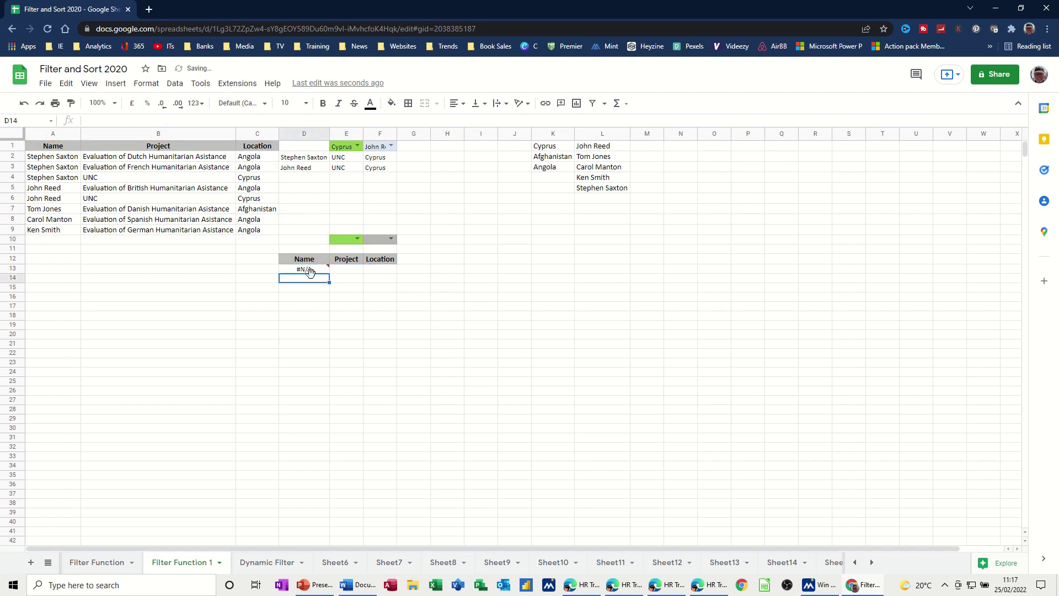
click(312, 271)
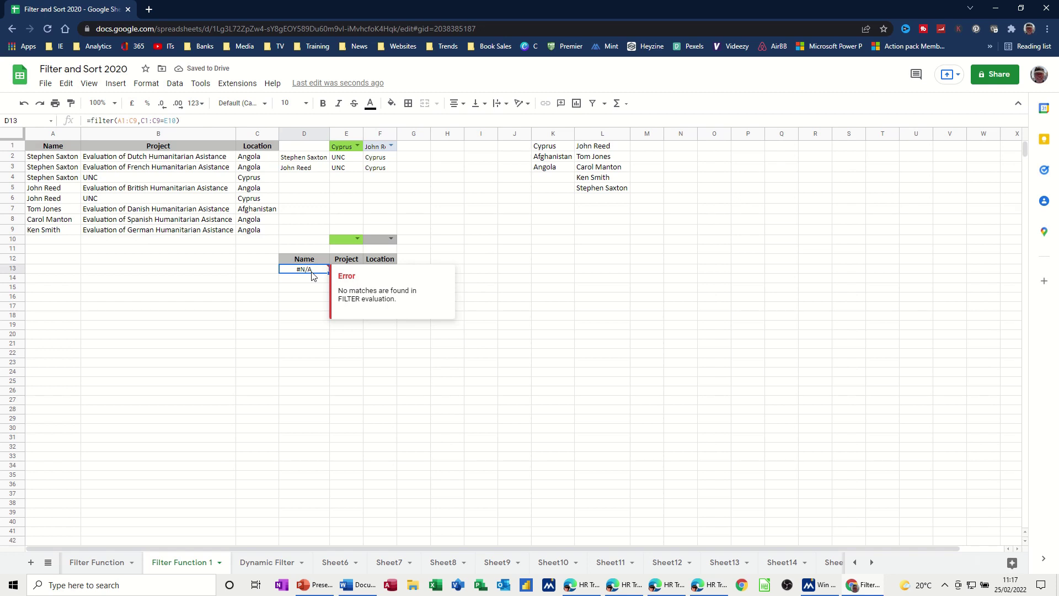
click(358, 240)
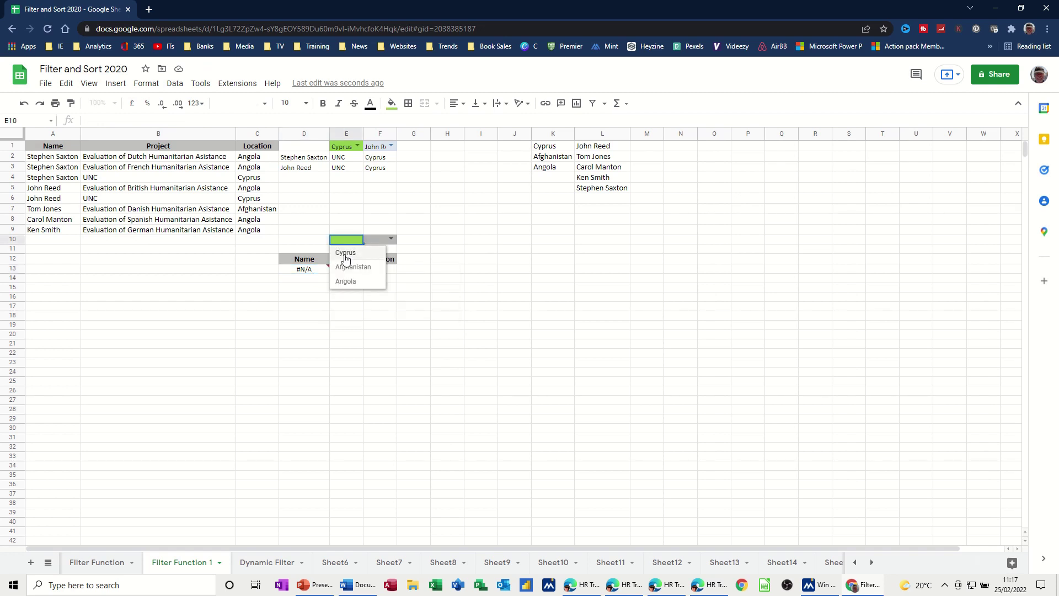
Set E10 to Cyprus, then clear D13 and begin a new =filter( formula.
click(345, 254)
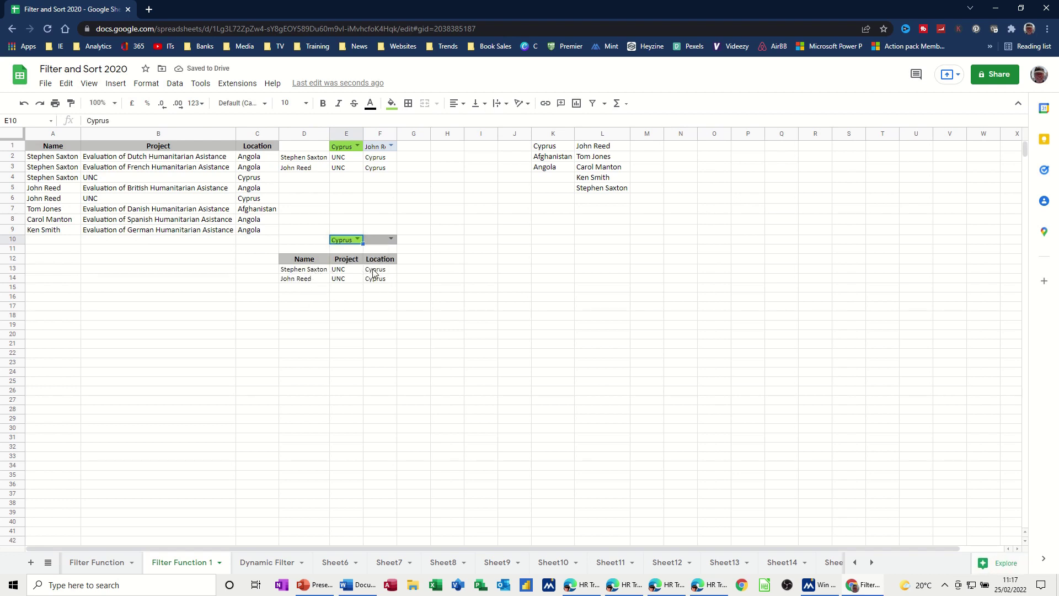
click(305, 270)
key(Delete)
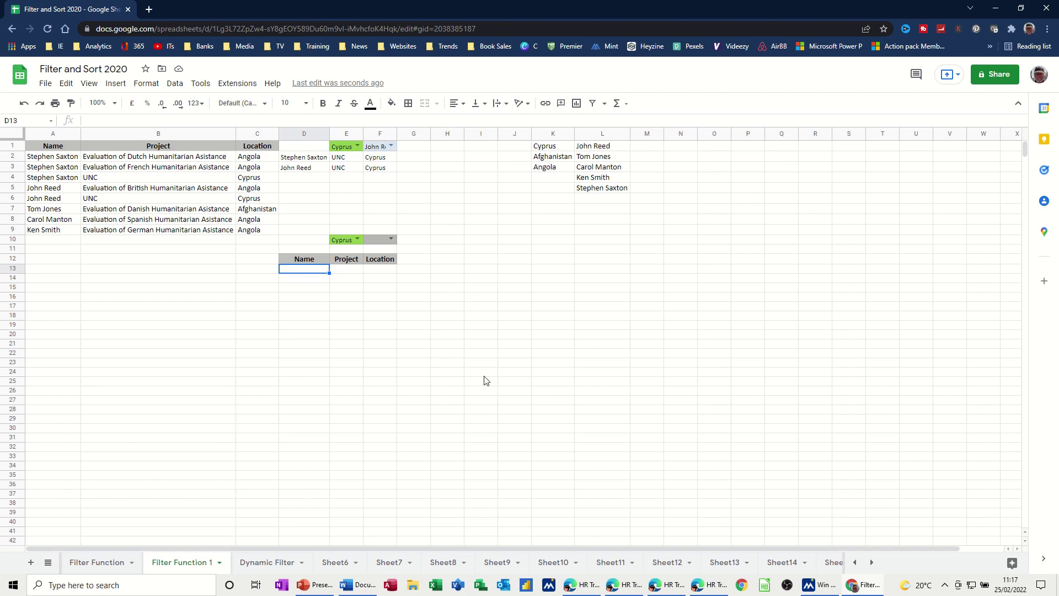
text(=filter)
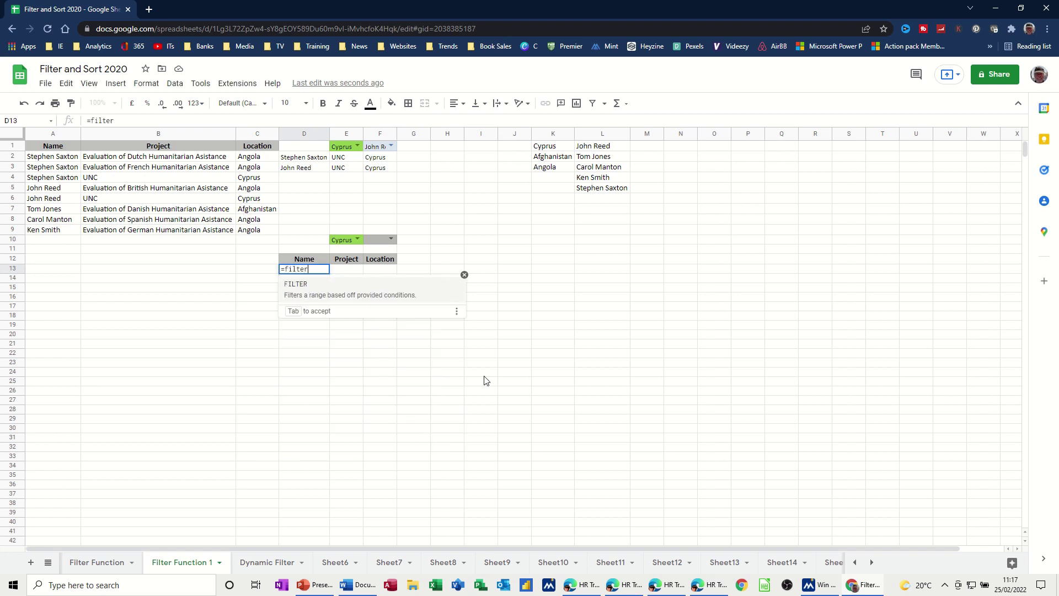
text(()
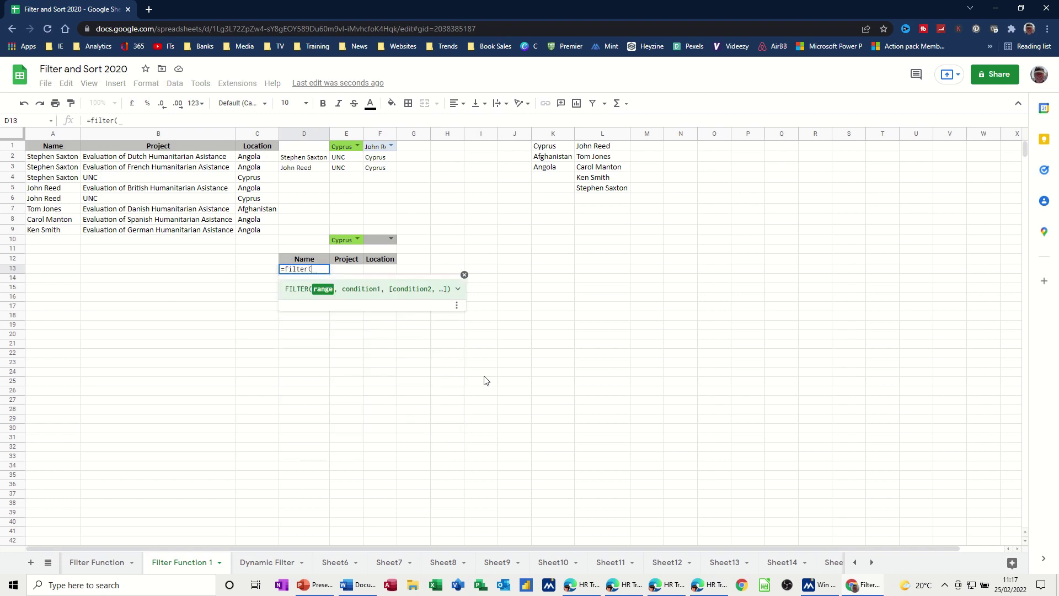
Complete D13 as =filter(A1:C9,C1:C9=E10,A1:A9=F10), matching both country and staff.
drag(53, 148, 254, 230)
text(,)
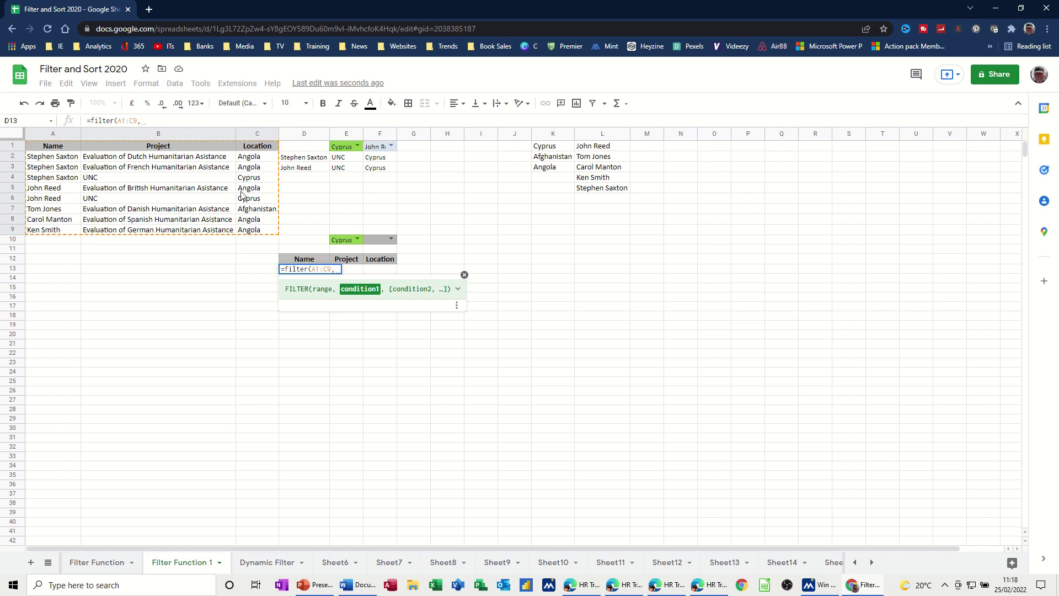
drag(251, 151, 244, 232)
text(=)
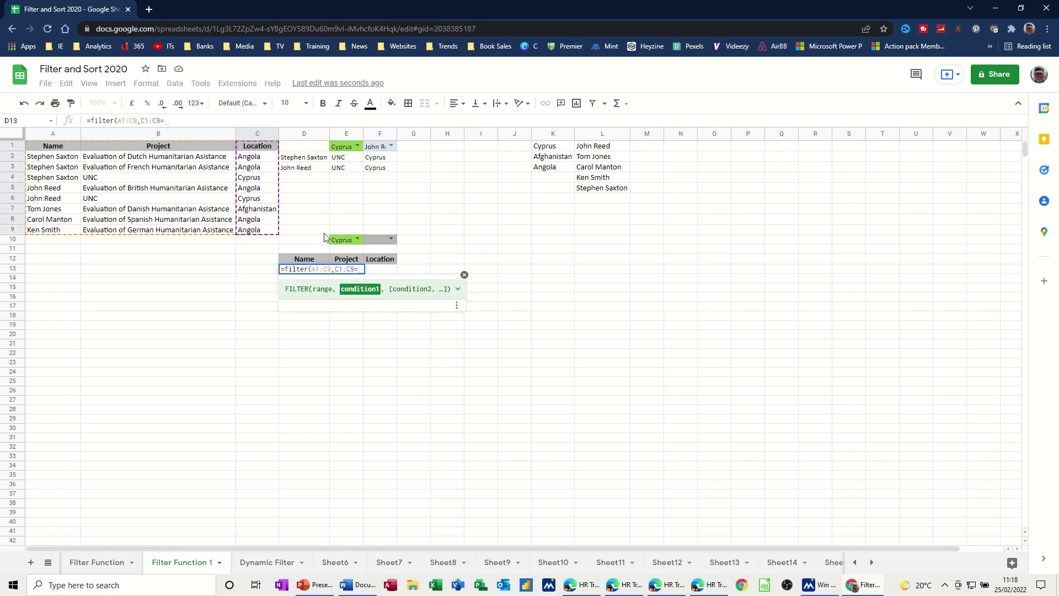
click(342, 244)
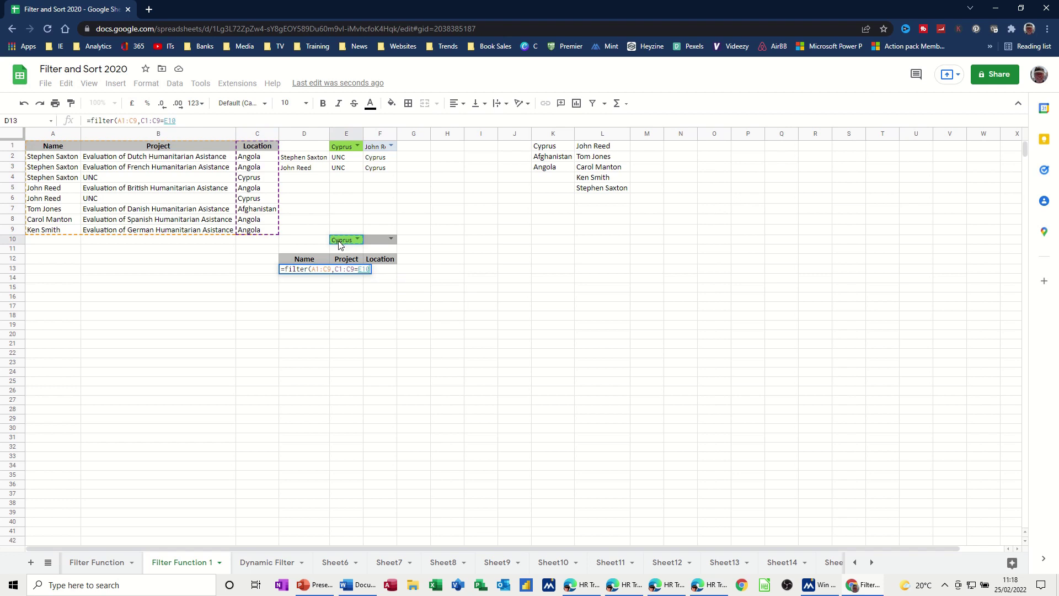
text(,)
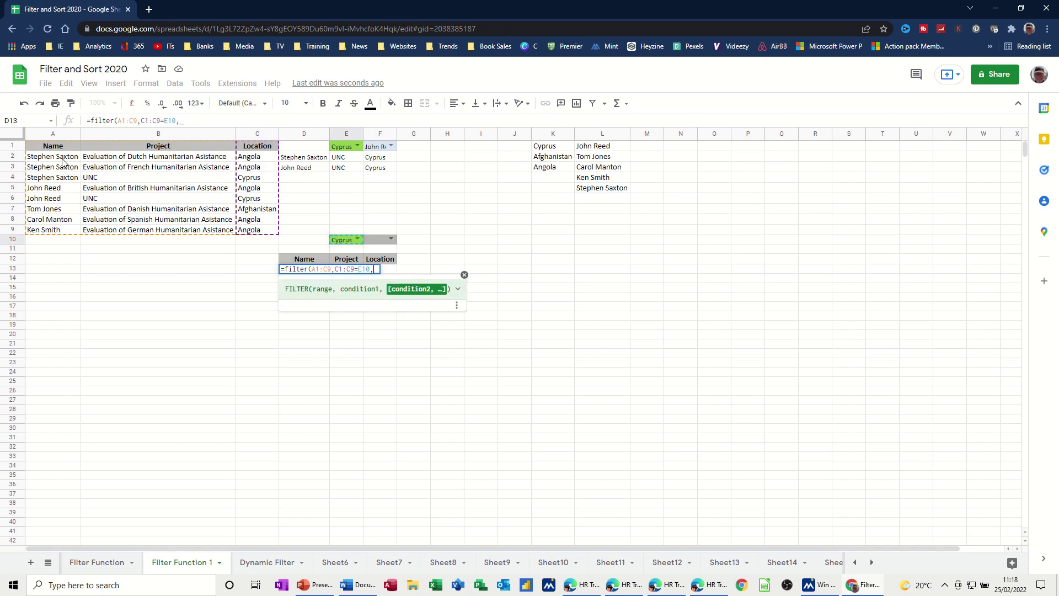
drag(48, 148, 55, 230)
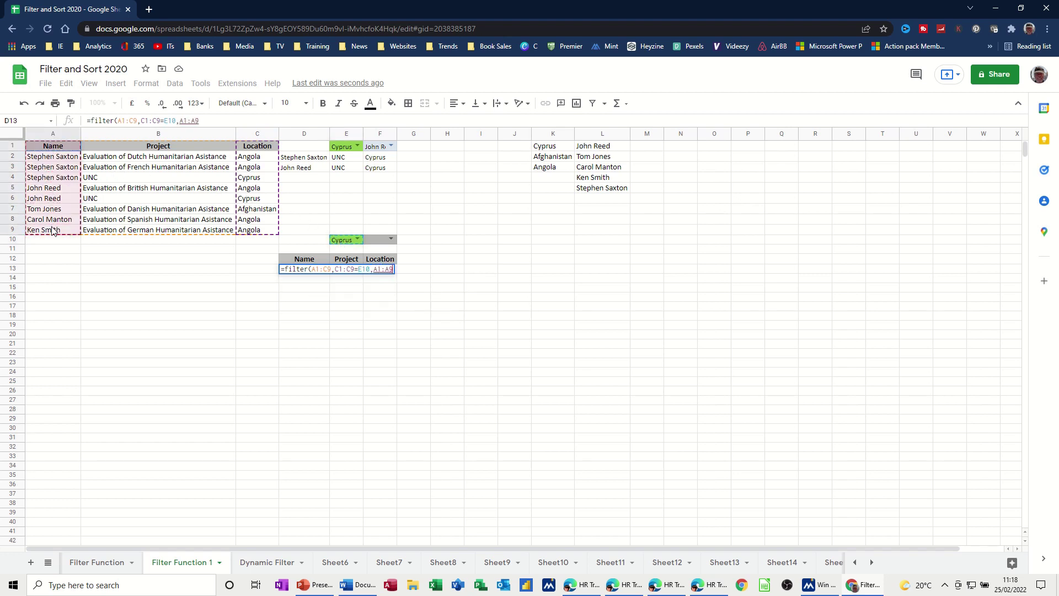
text(=)
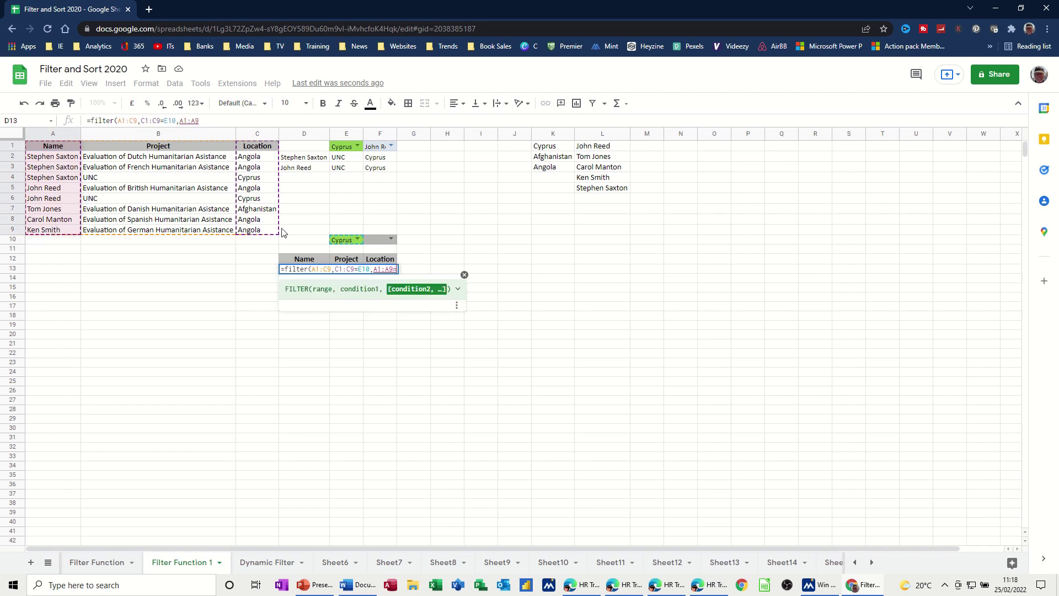
click(376, 241)
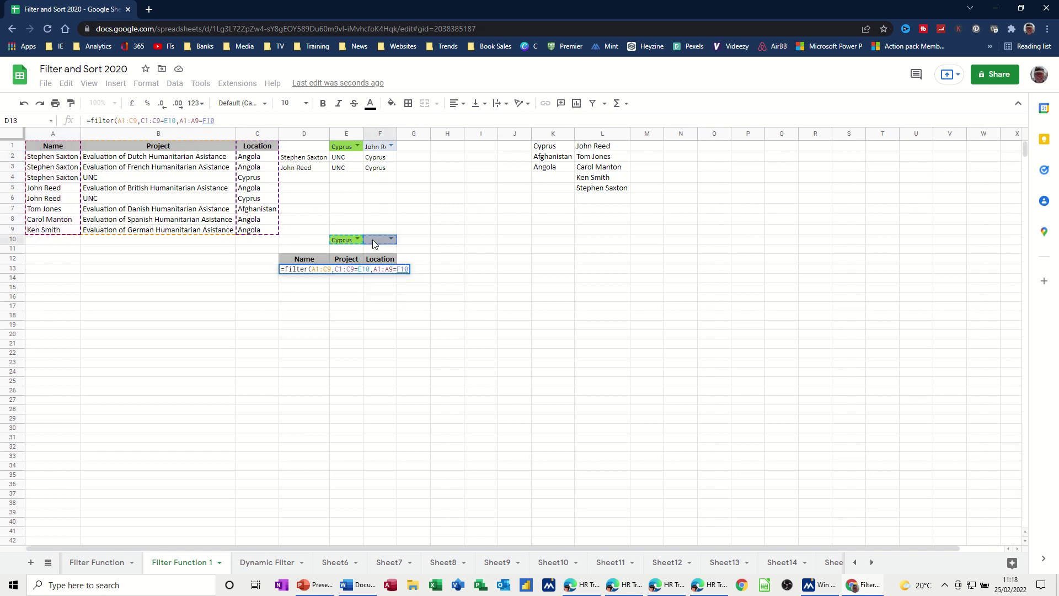
key(Return)
key(Up)
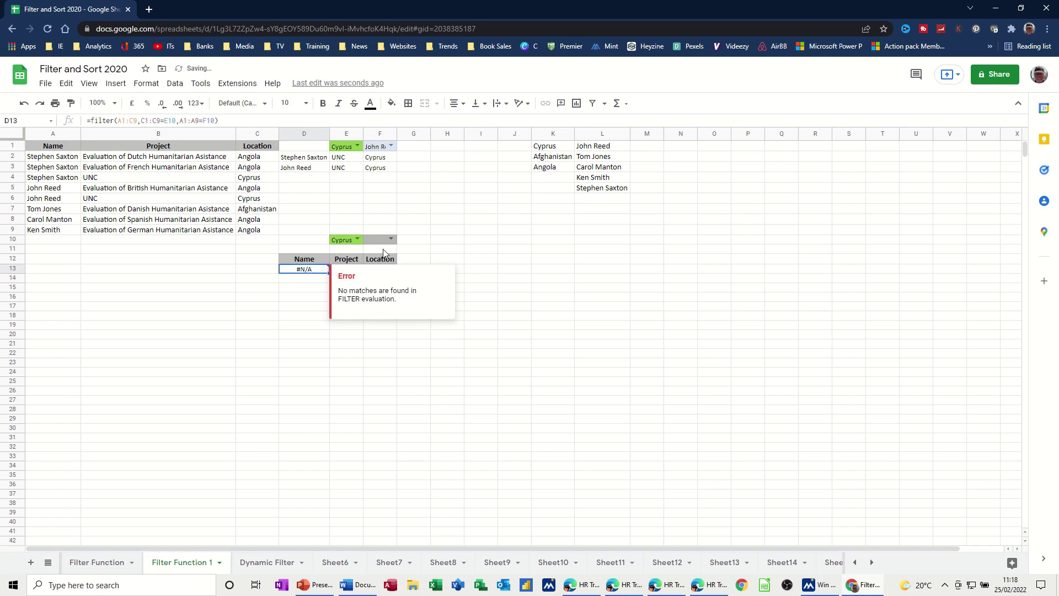
Choose a staff member in F10 so the filter shows their UNC project in Cyprus.
click(391, 239)
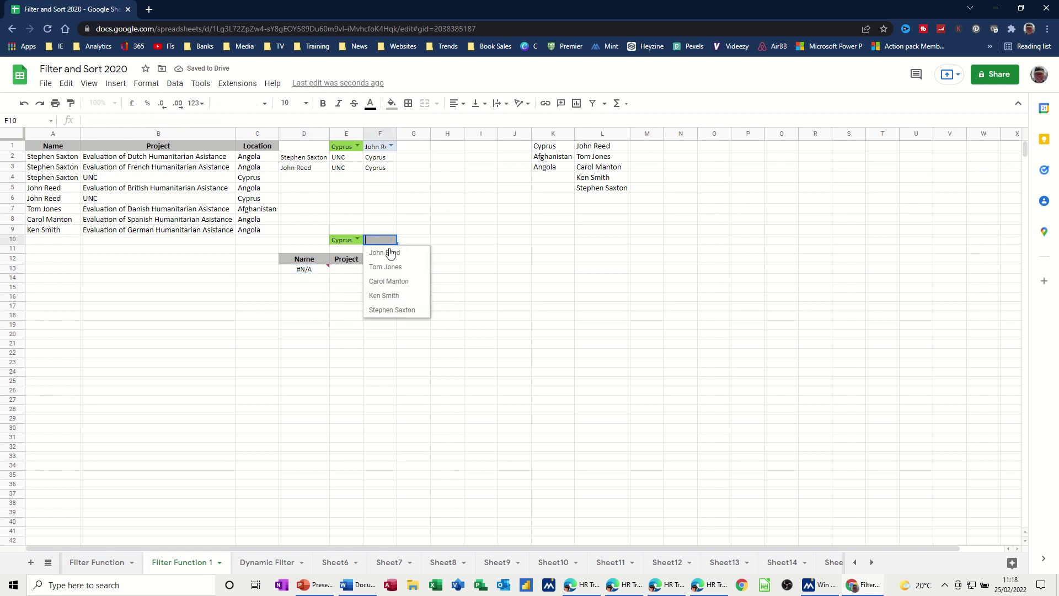
click(387, 310)
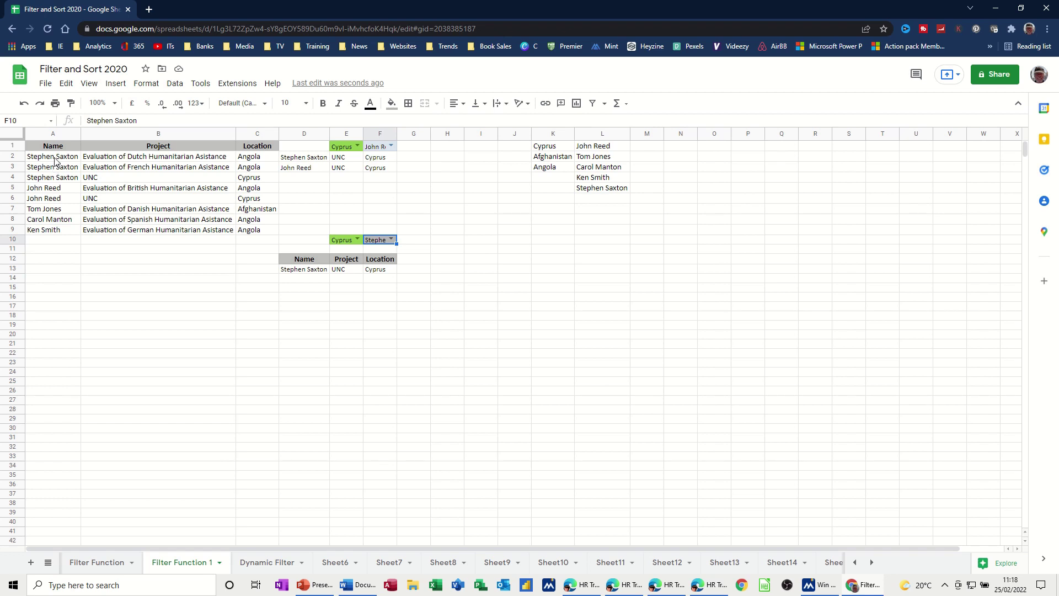
click(295, 300)
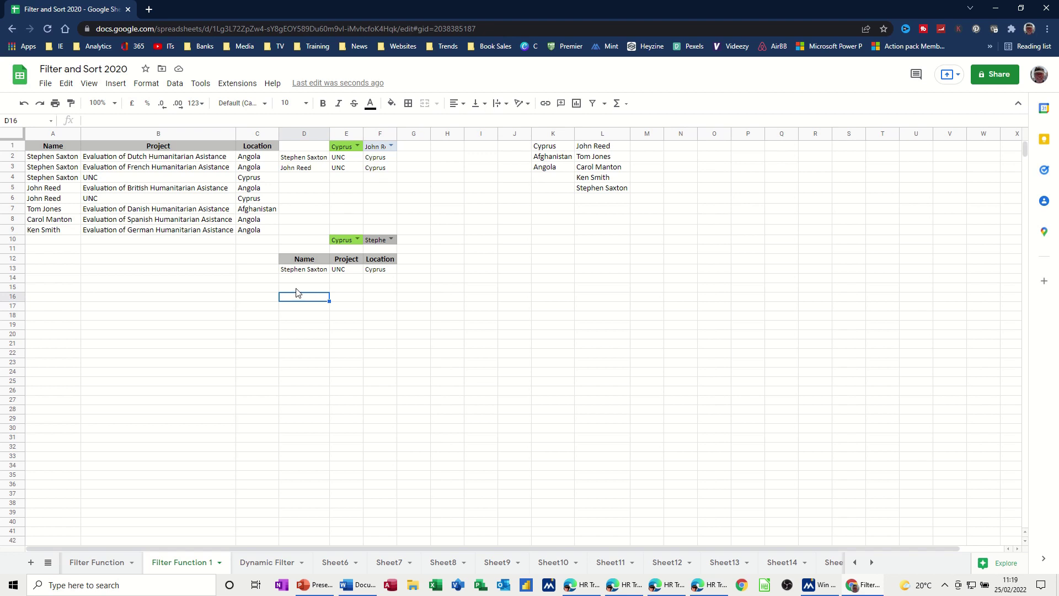
Fill D16 green and give it a dropdown list from the =staff range.
click(392, 105)
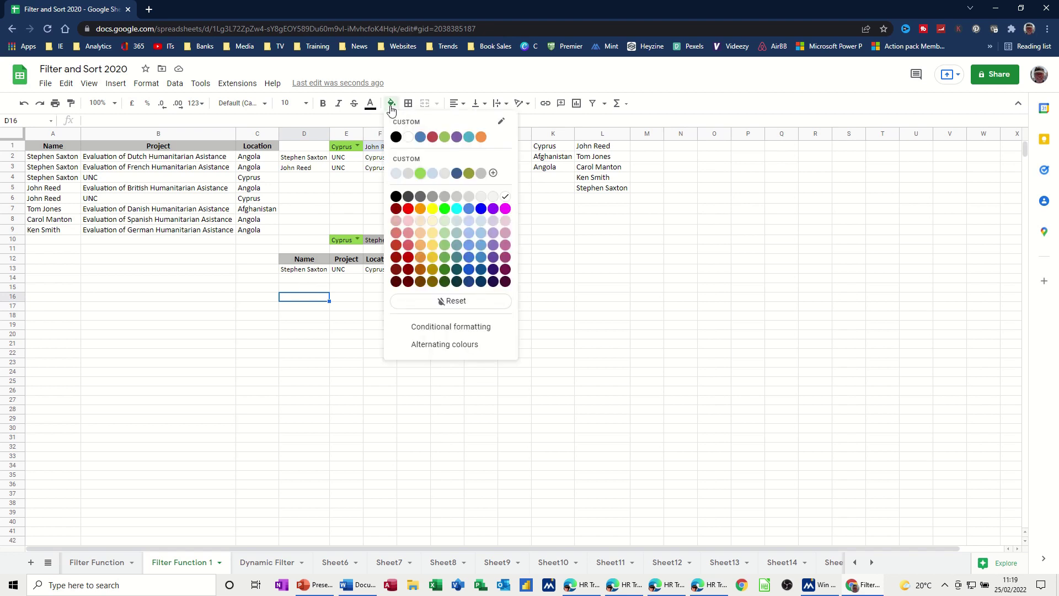
click(445, 136)
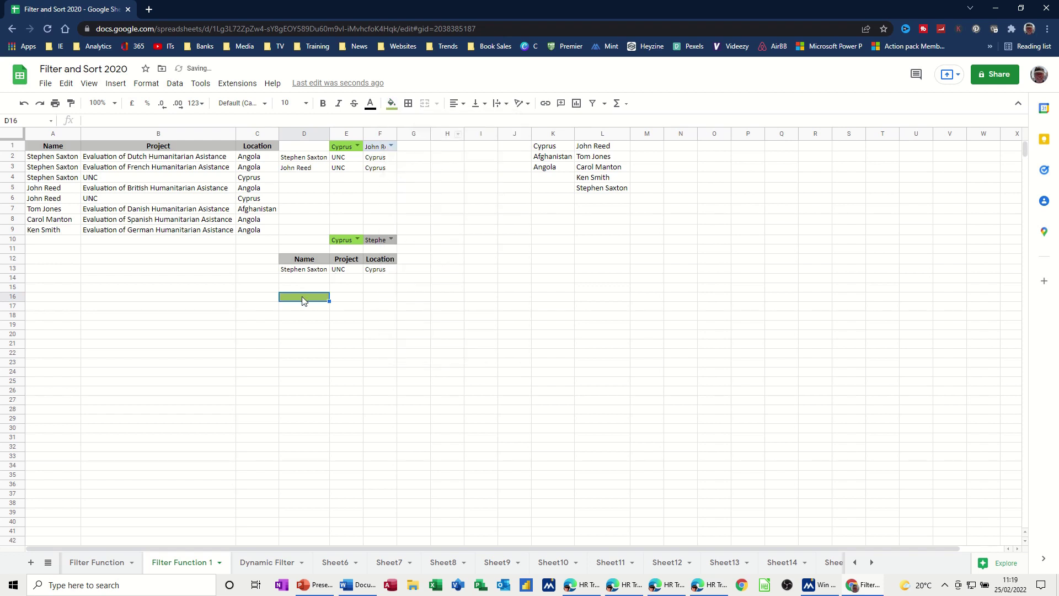
click(177, 84)
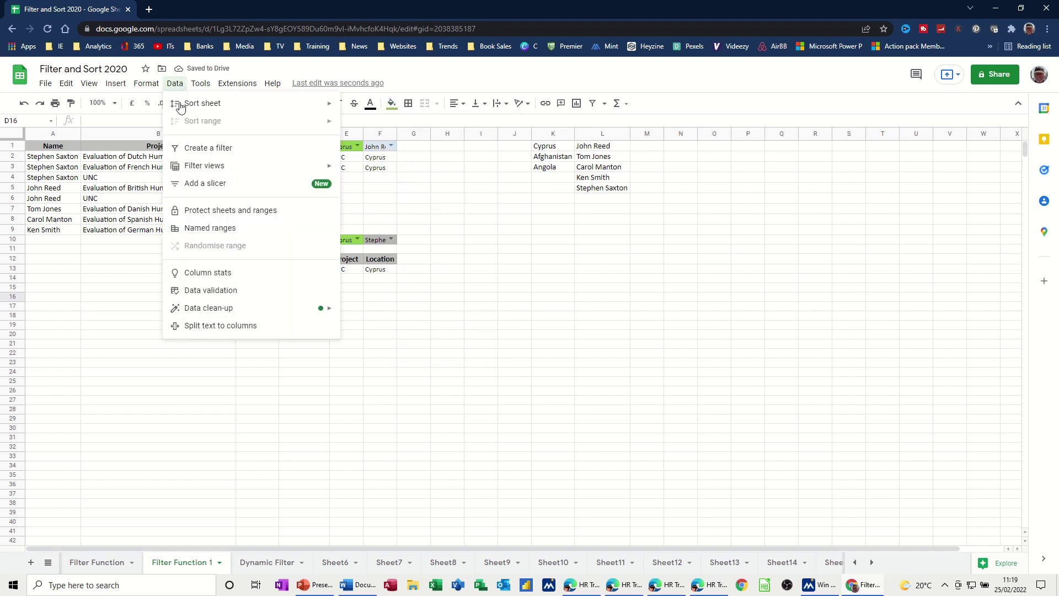
click(221, 292)
click(537, 282)
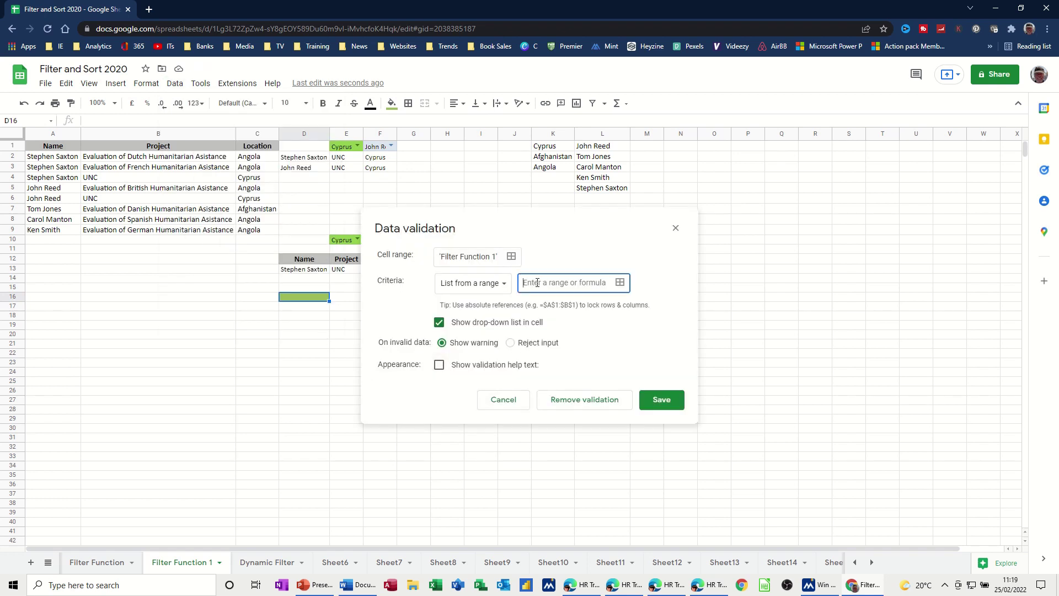
text(=staff)
click(661, 400)
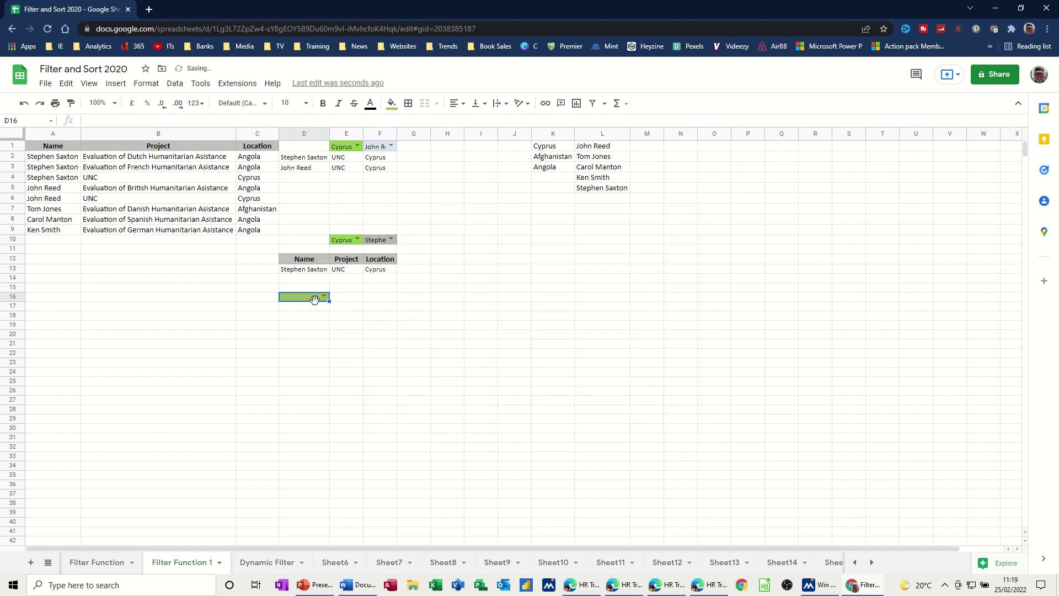
click(325, 297)
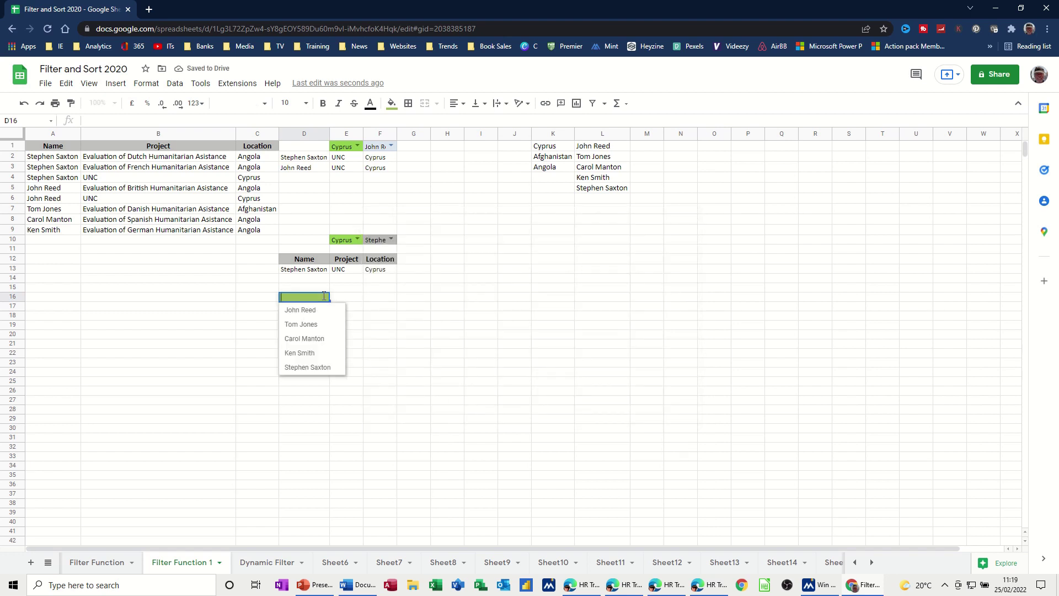
drag(303, 260, 387, 264)
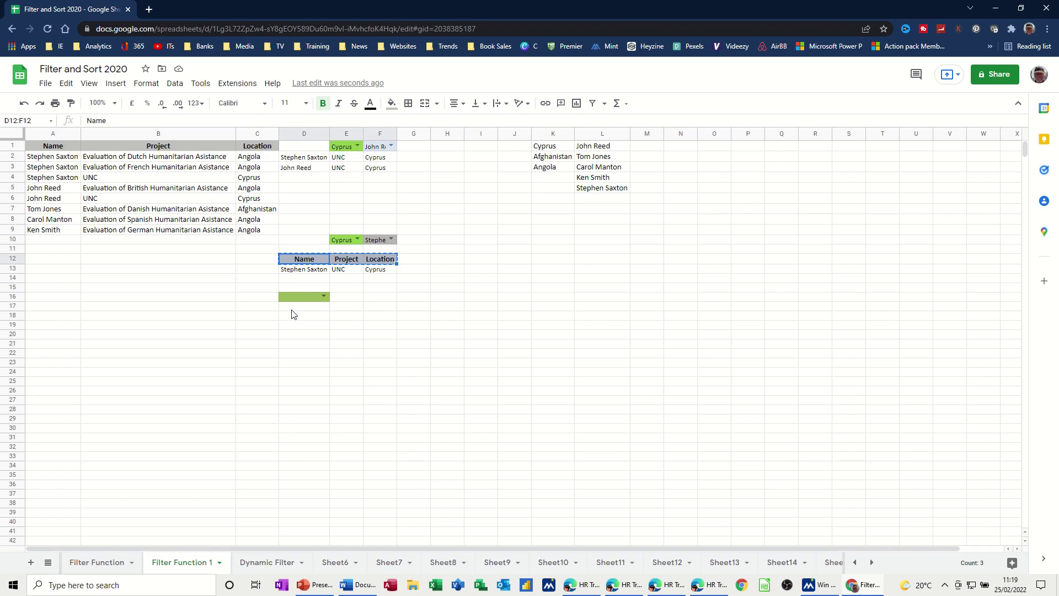
Paste the Name, Project, Location headers into D18:F18 and start =filter( in D19.
click(271, 317)
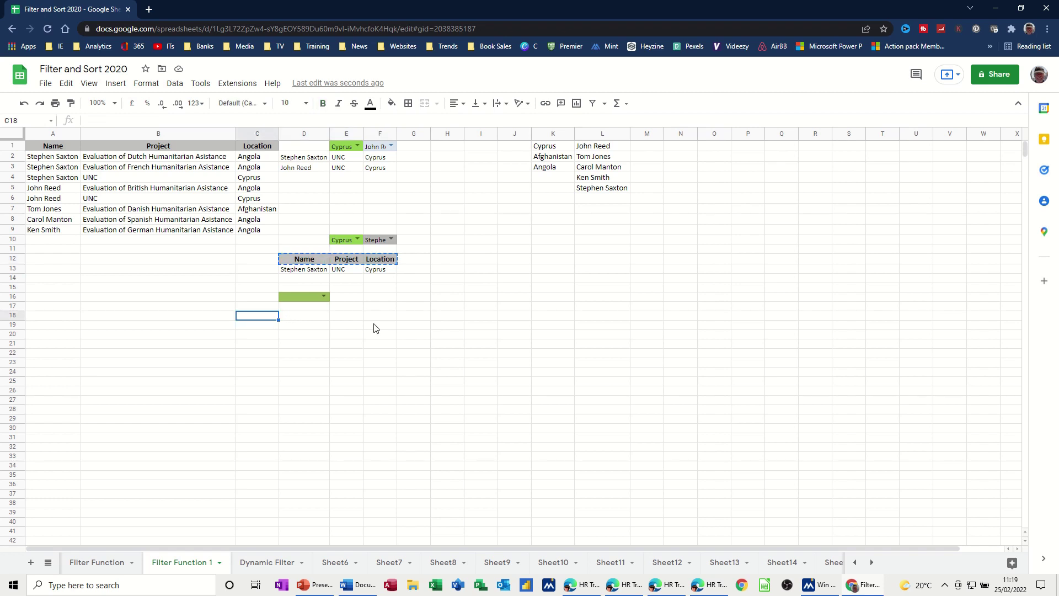
click(303, 321)
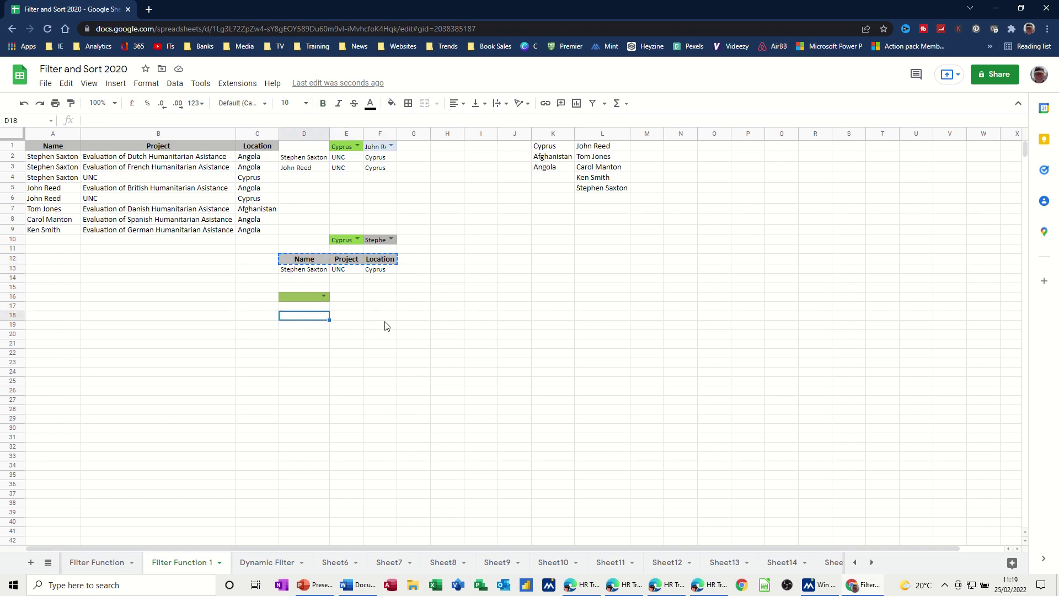
key(ctrl+v)
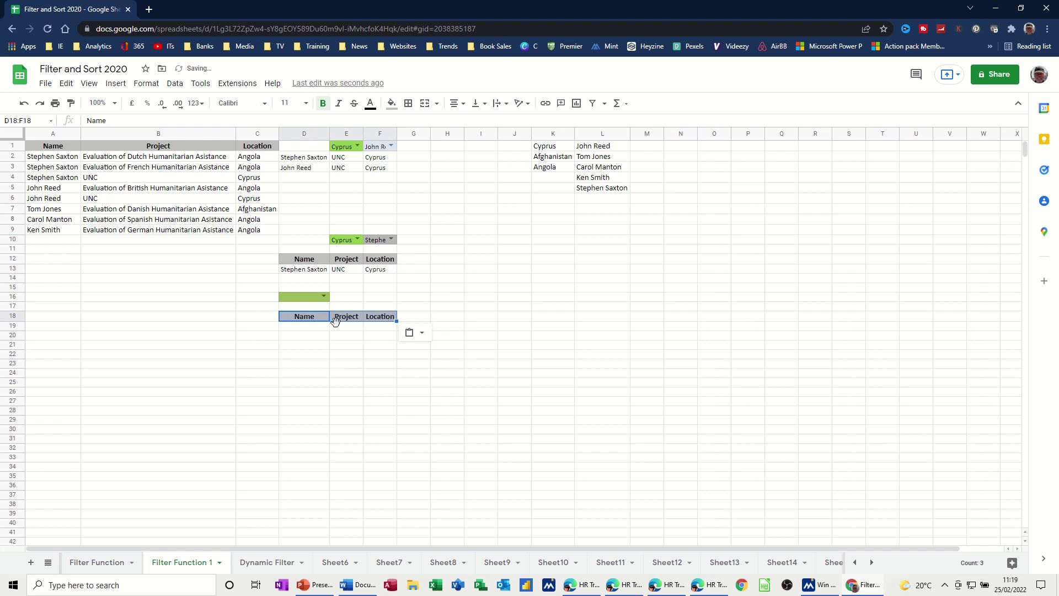
click(296, 328)
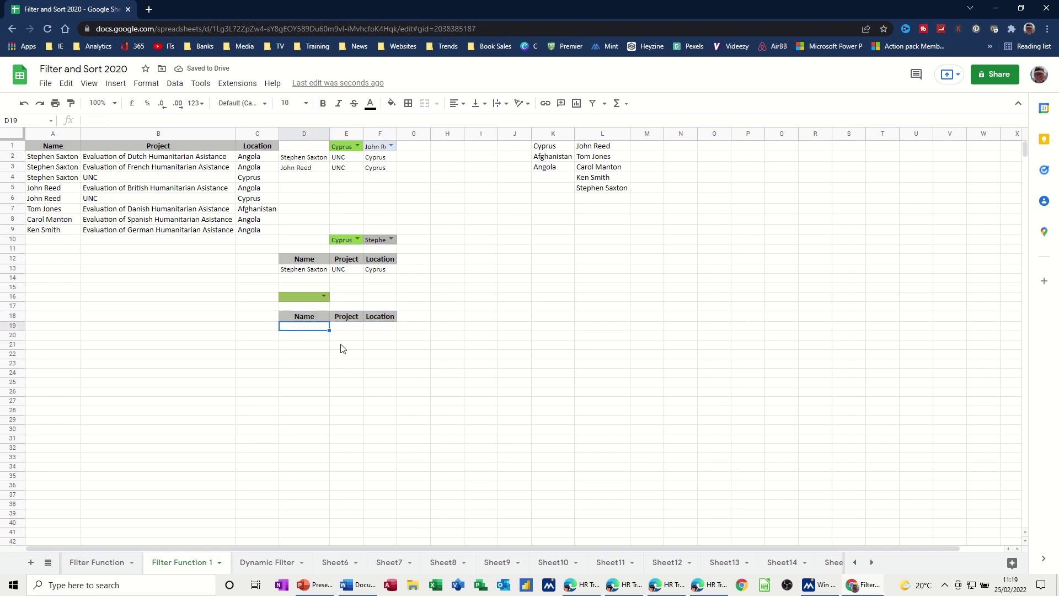
text(=filter)
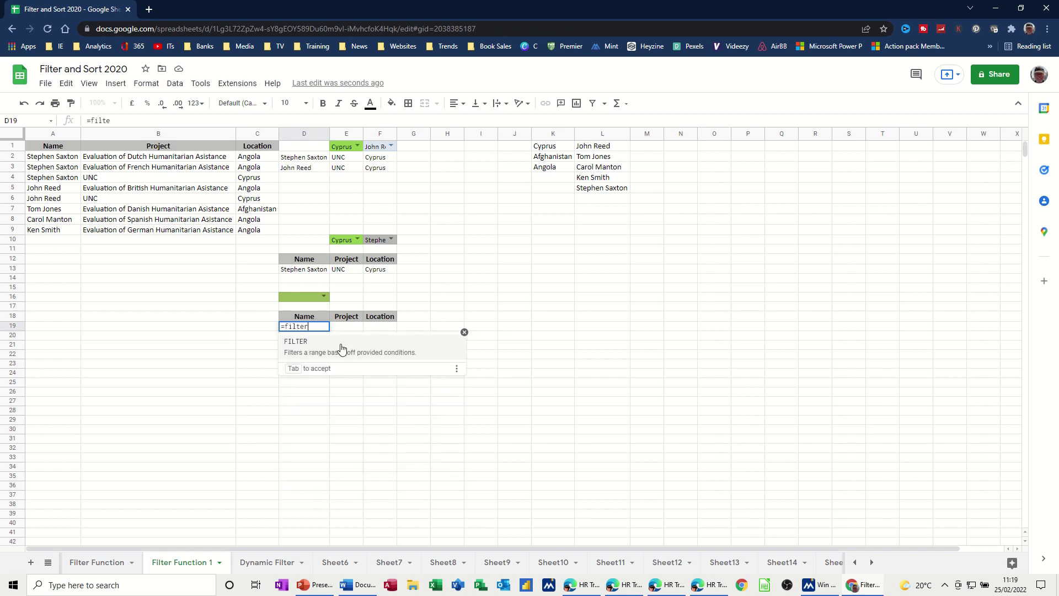
text(()
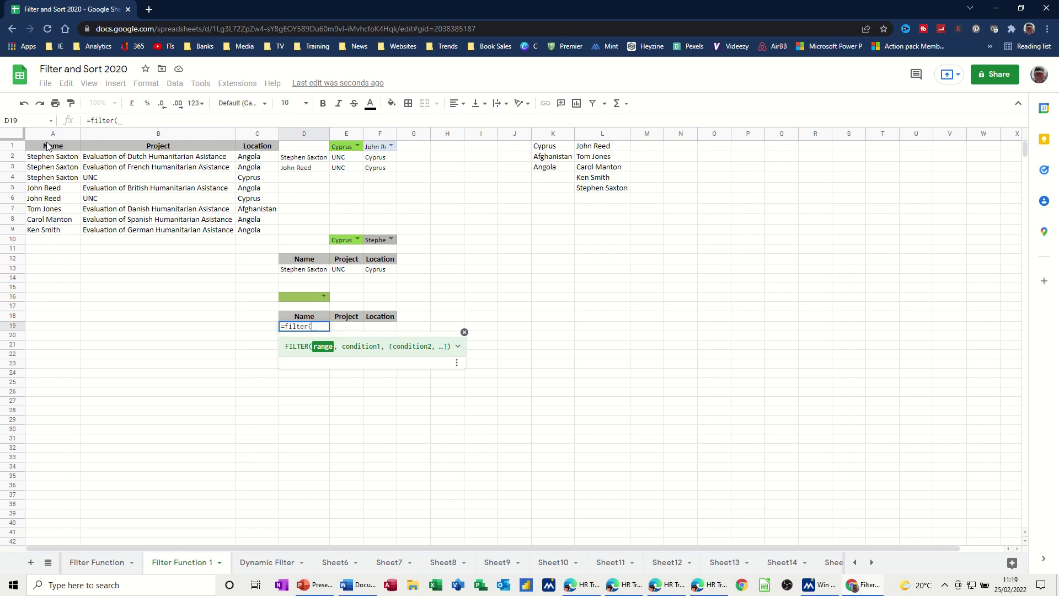
Complete D19 as =filter(A1:C9,A1:A9=D16) to list rows for D16's staff choice.
drag(47, 146, 249, 232)
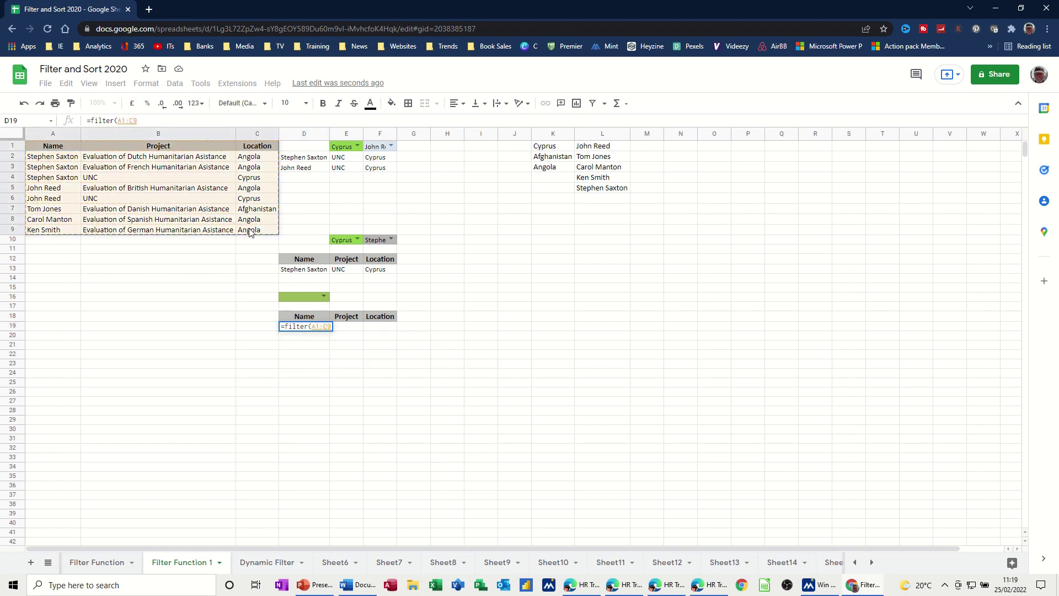
text(,)
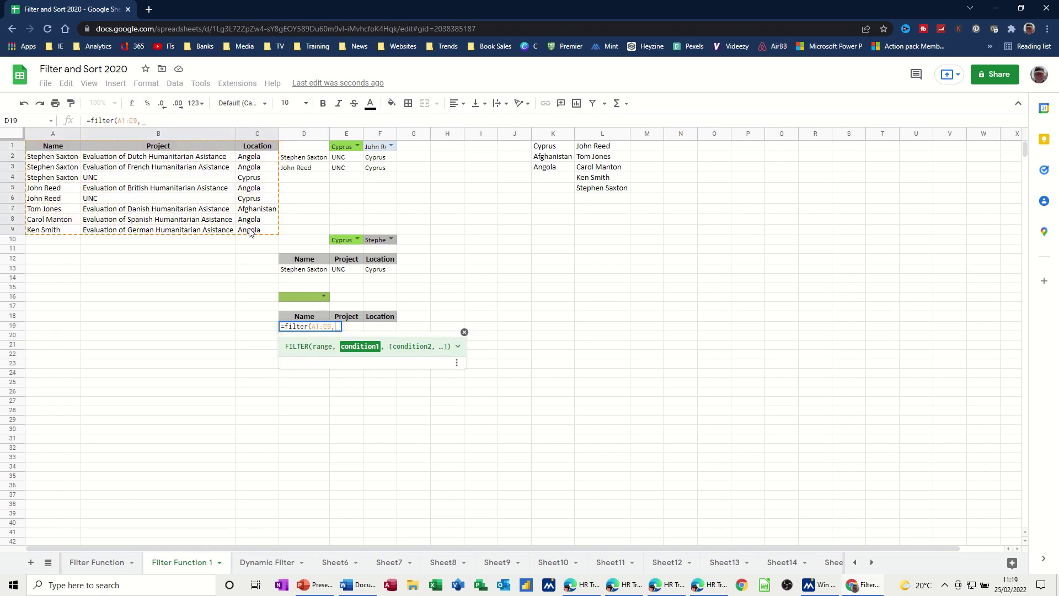
drag(54, 147, 61, 231)
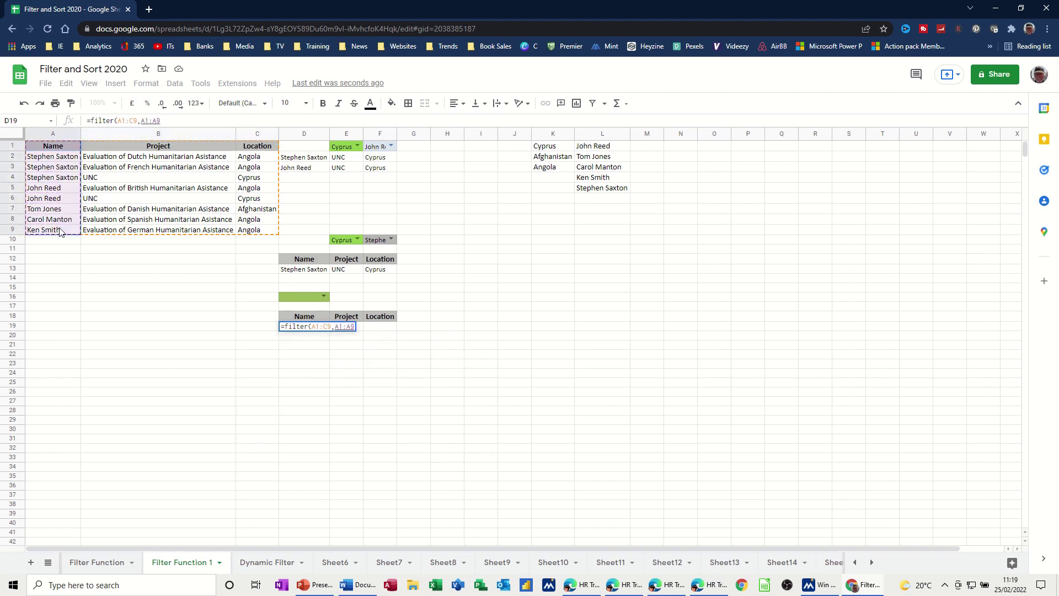
text(=)
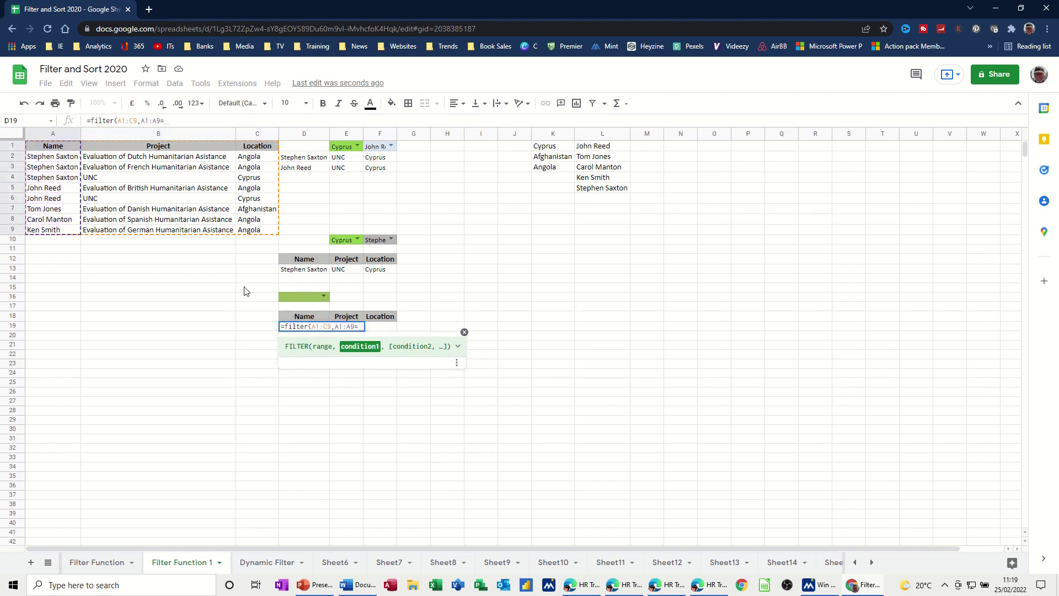
click(290, 297)
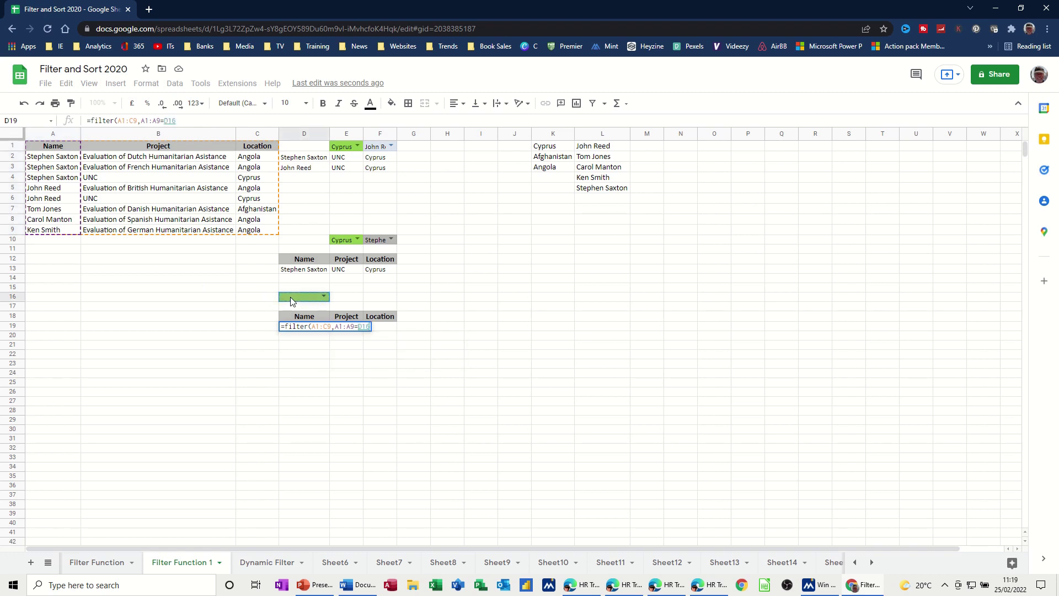
key(Return)
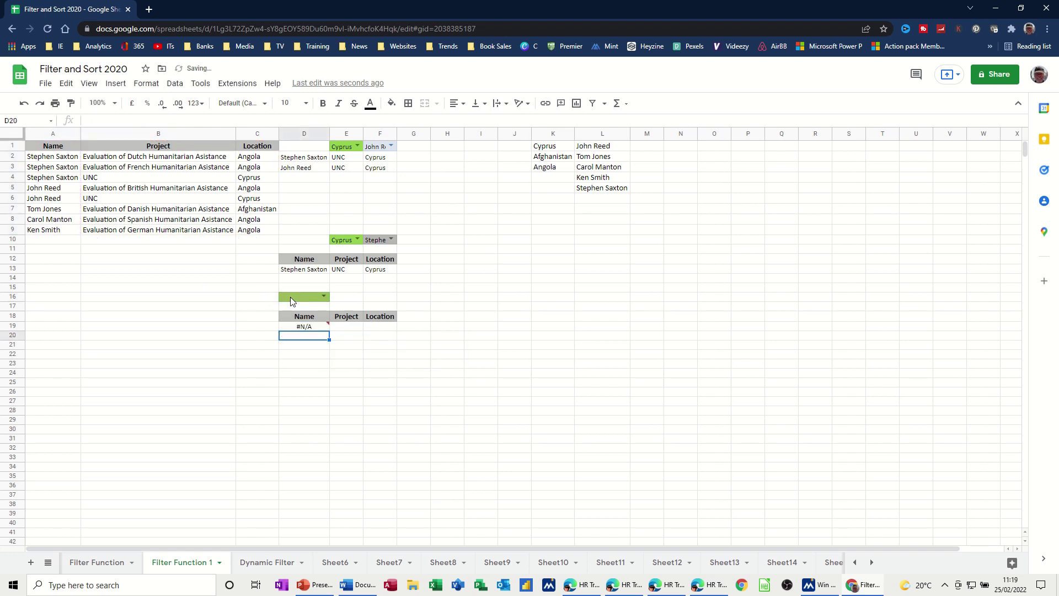
click(323, 298)
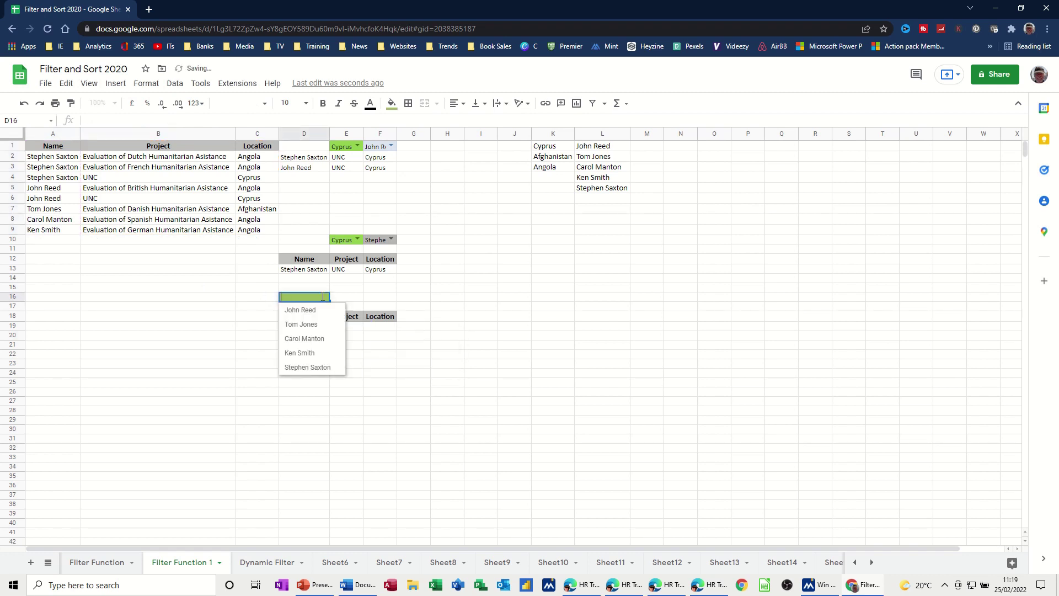
Try three staff names in D16, ending on one with projects in Angola and Cyprus.
click(305, 368)
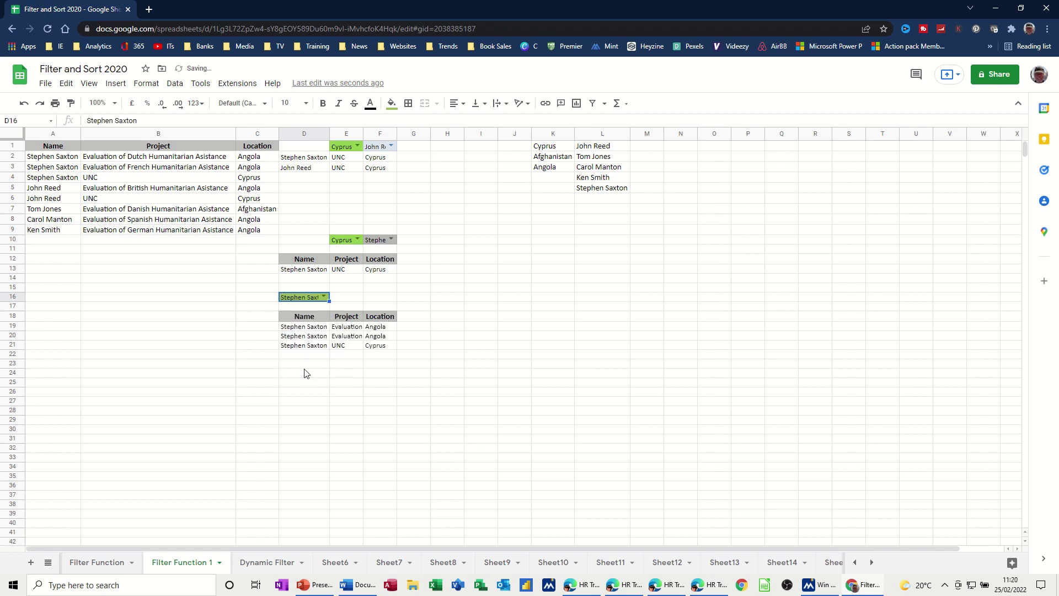
click(324, 298)
click(309, 326)
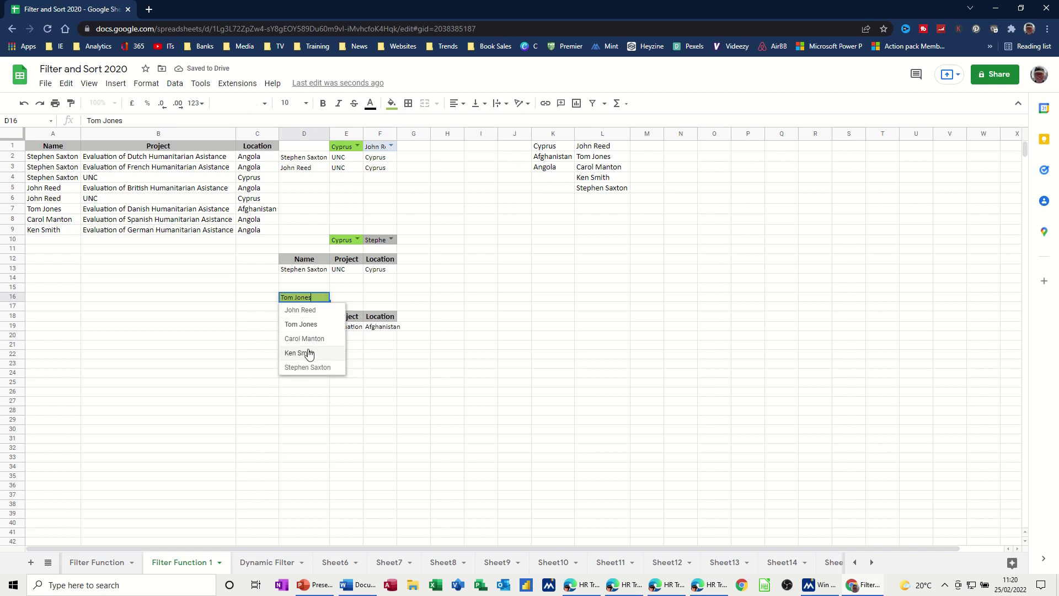
click(305, 310)
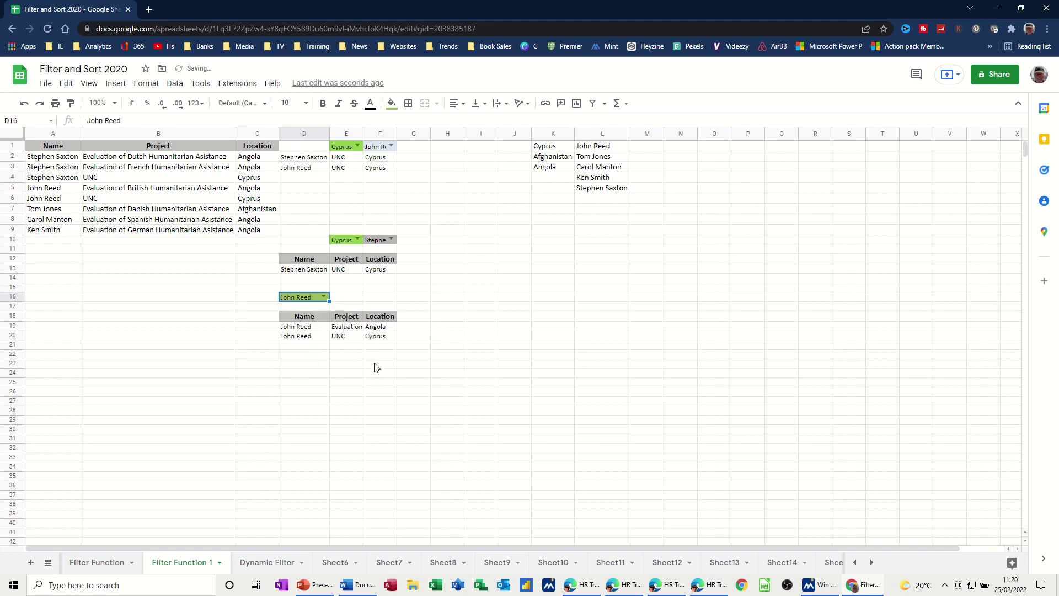